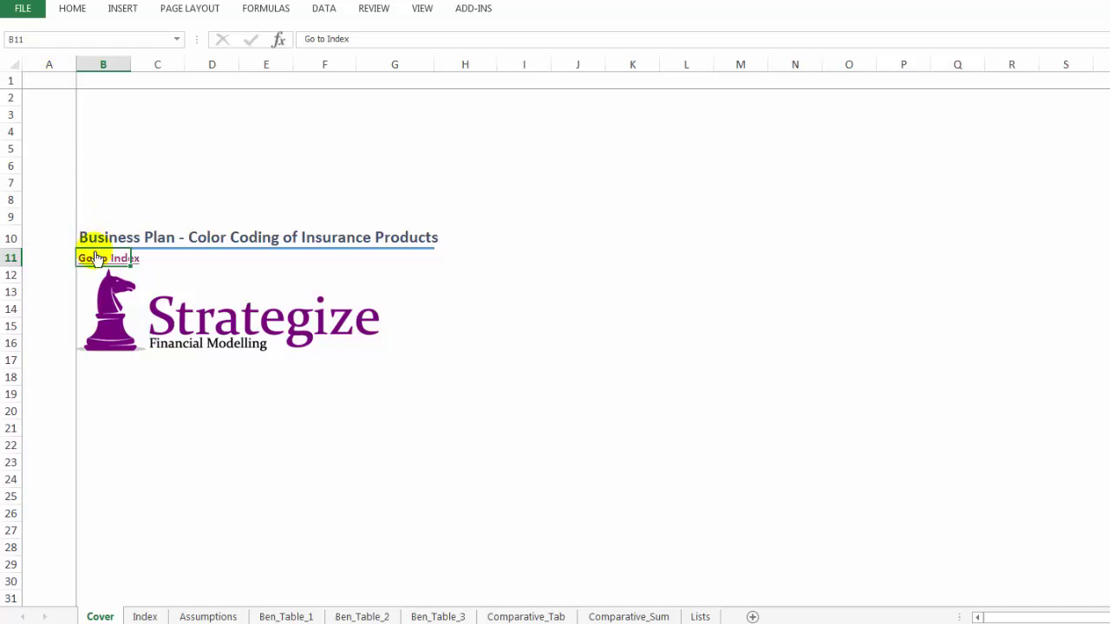
Open the Index sheet from the cover and examine its list of linked sections.
left_click(95, 258)
left_click(49, 157)
left_click_drag(49, 178, 52, 242)
left_click(50, 229)
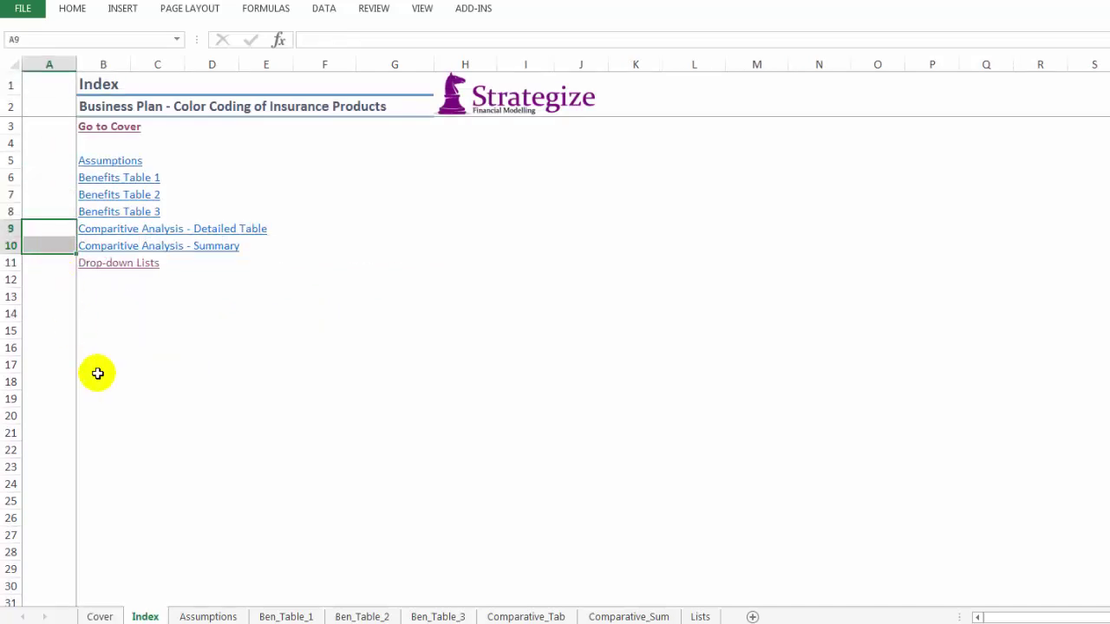
Examine the client assumptions and the detailed comparison of insurance products on the Assumptions sheet.
left_click(193, 614)
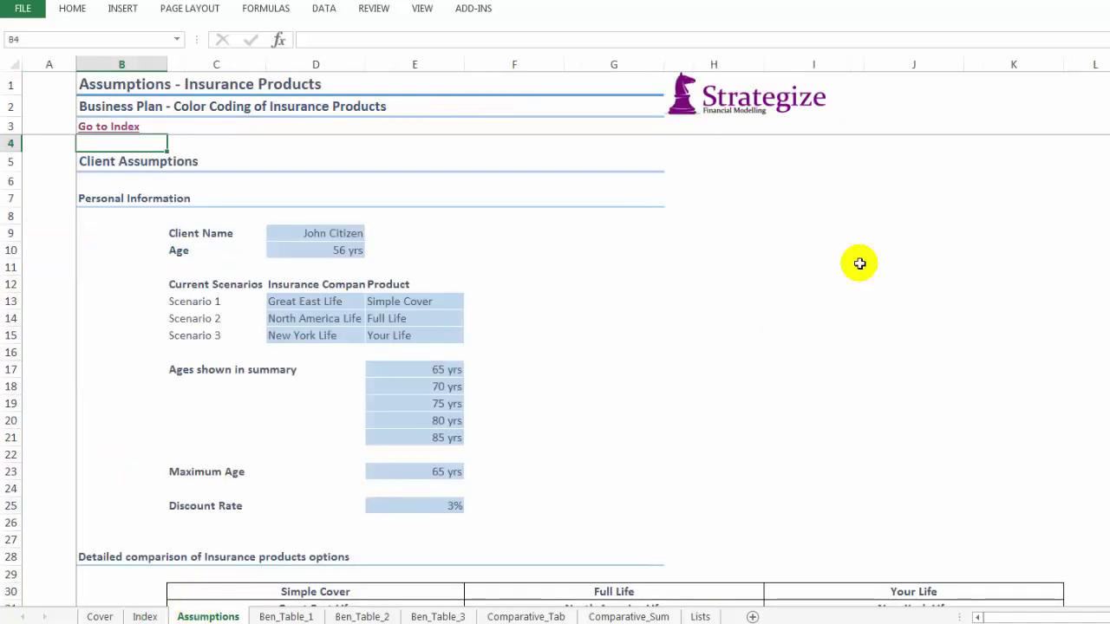
scroll(555, 364, "down", 10)
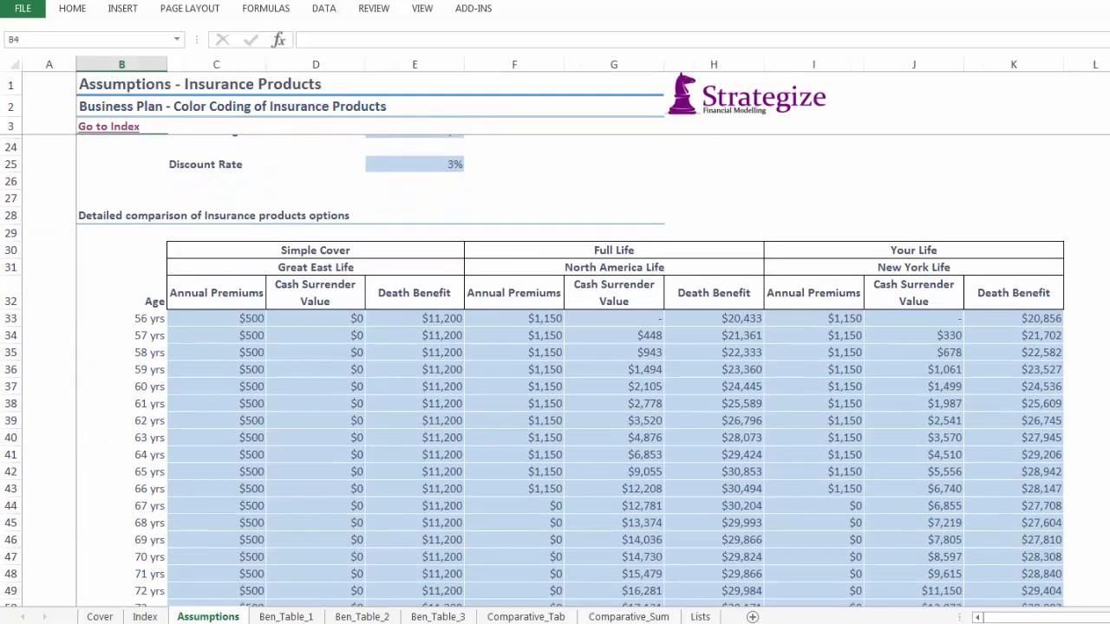
scroll(555, 364, "down", 6)
scroll(555, 364, "up", 13)
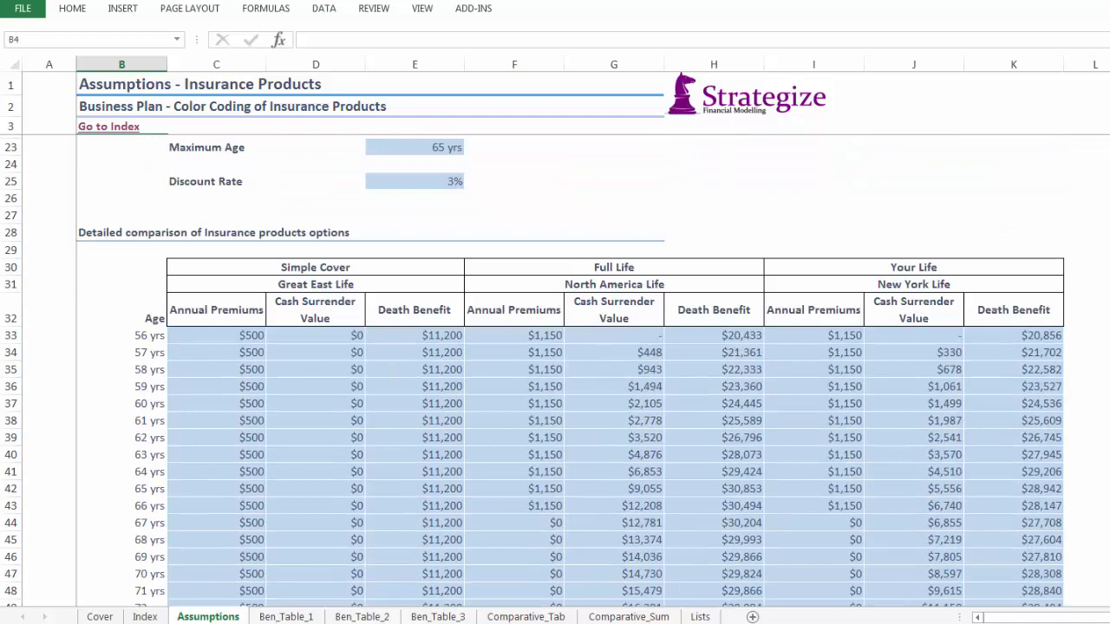
scroll(555, 364, "up", 2)
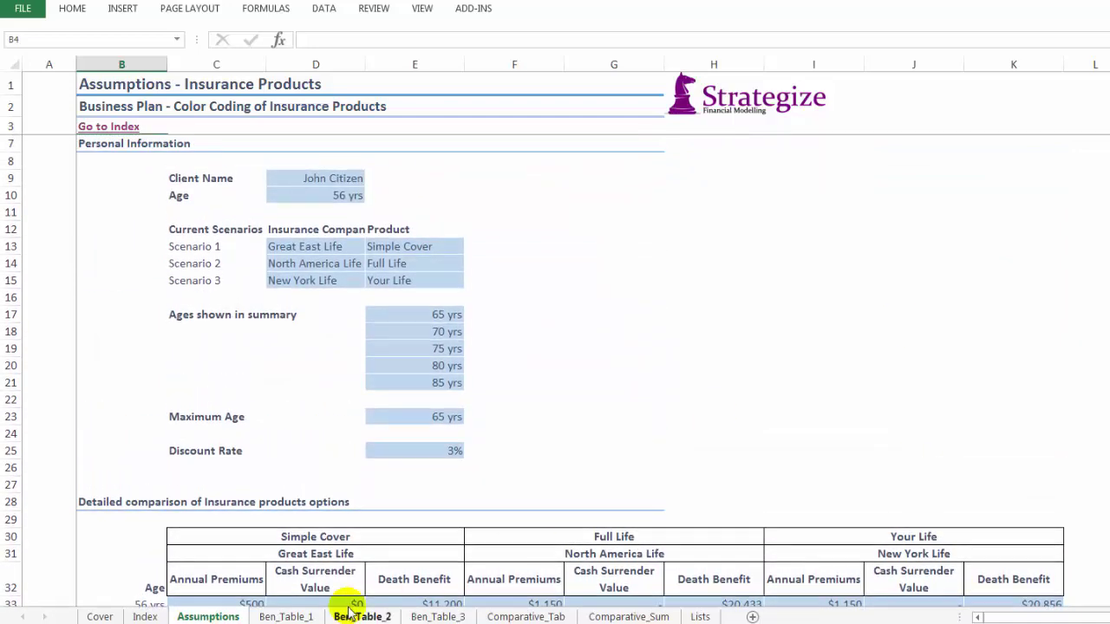
Look through the three benefits tables on the Ben_Table_1, Ben_Table_2 and Ben_Table_3 sheets.
left_click(269, 617)
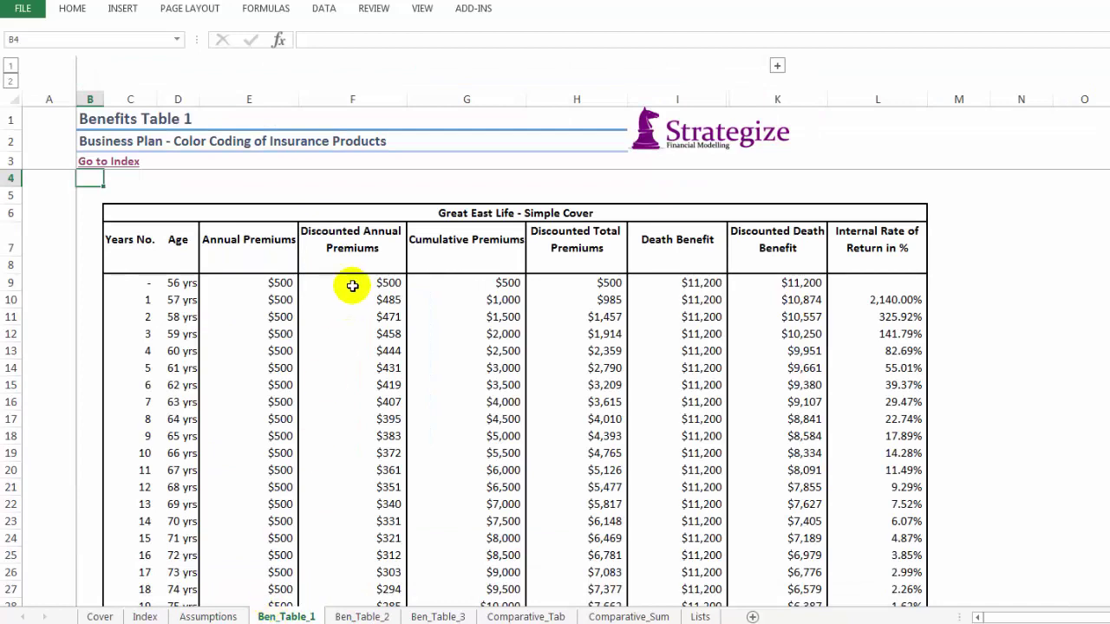
left_click(378, 617)
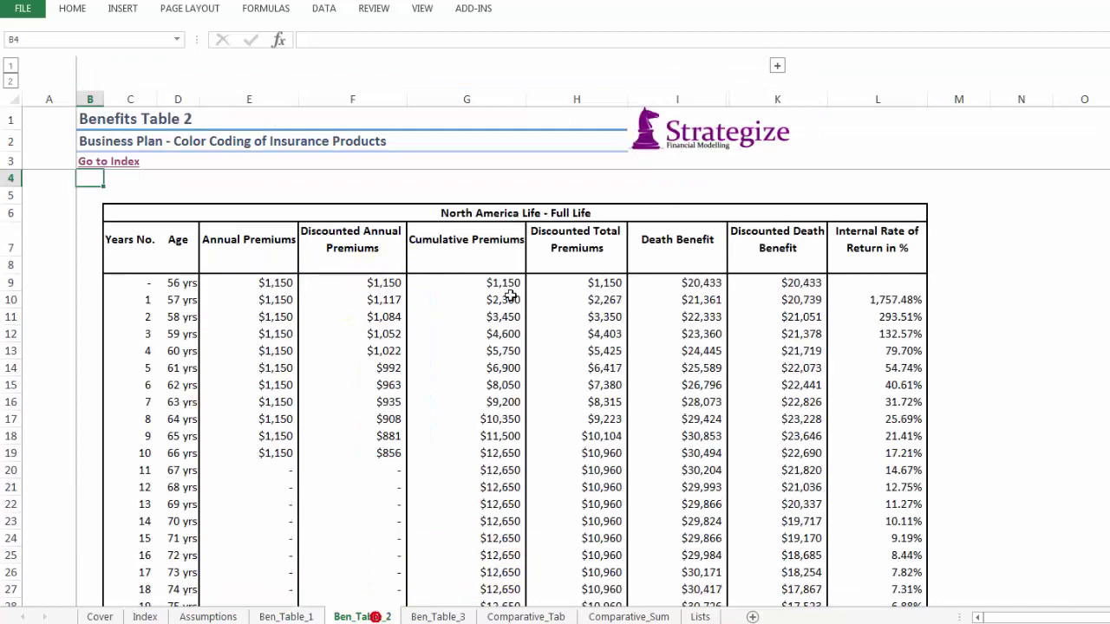
left_click(441, 616)
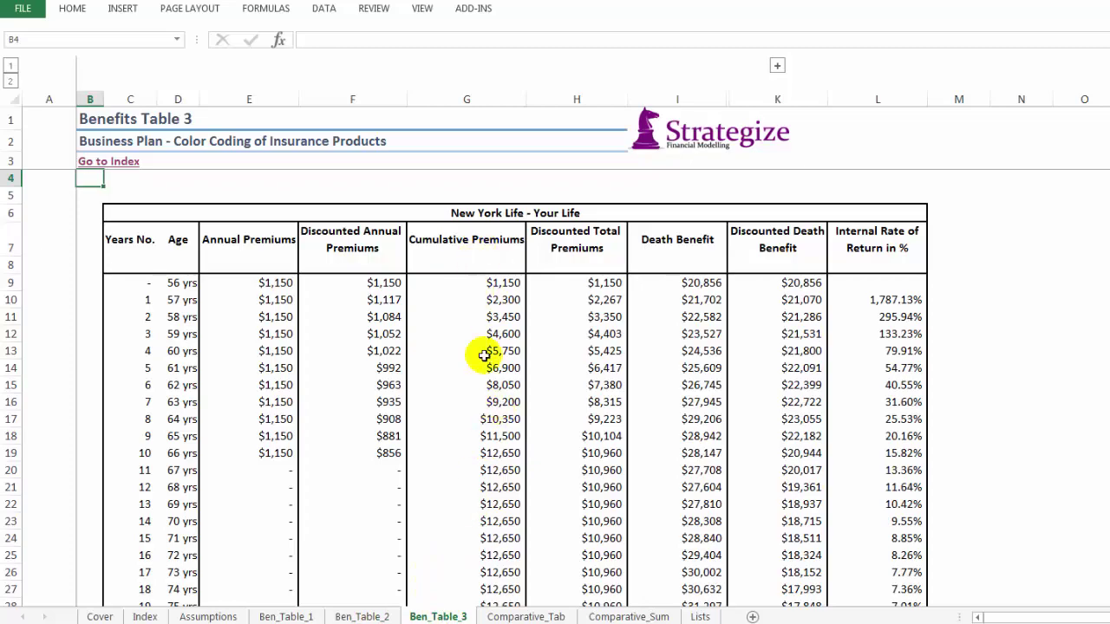
Examine the detailed comparison of the three insurance products on the Comparative_Tab sheet.
left_click(526, 617)
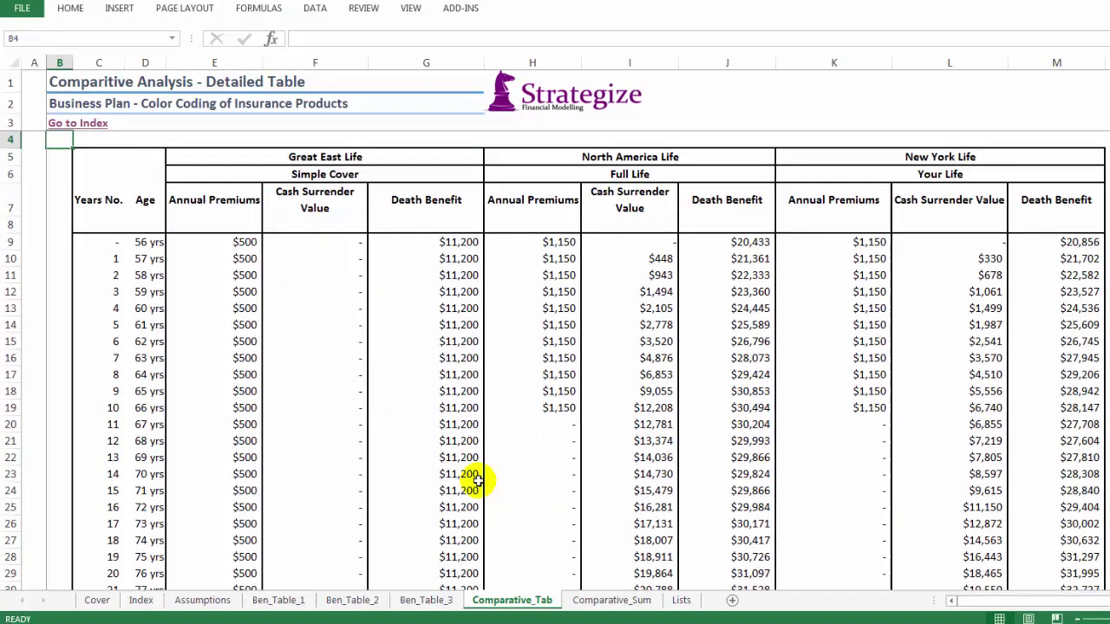
scroll(555, 361, "down", 8)
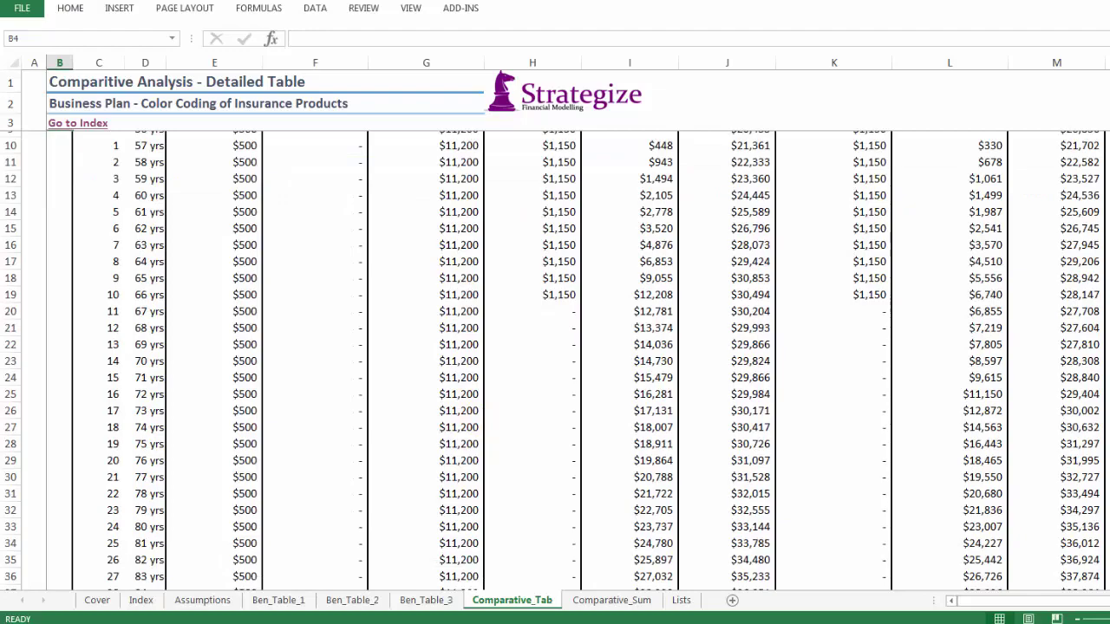
scroll(555, 361, "up", 8)
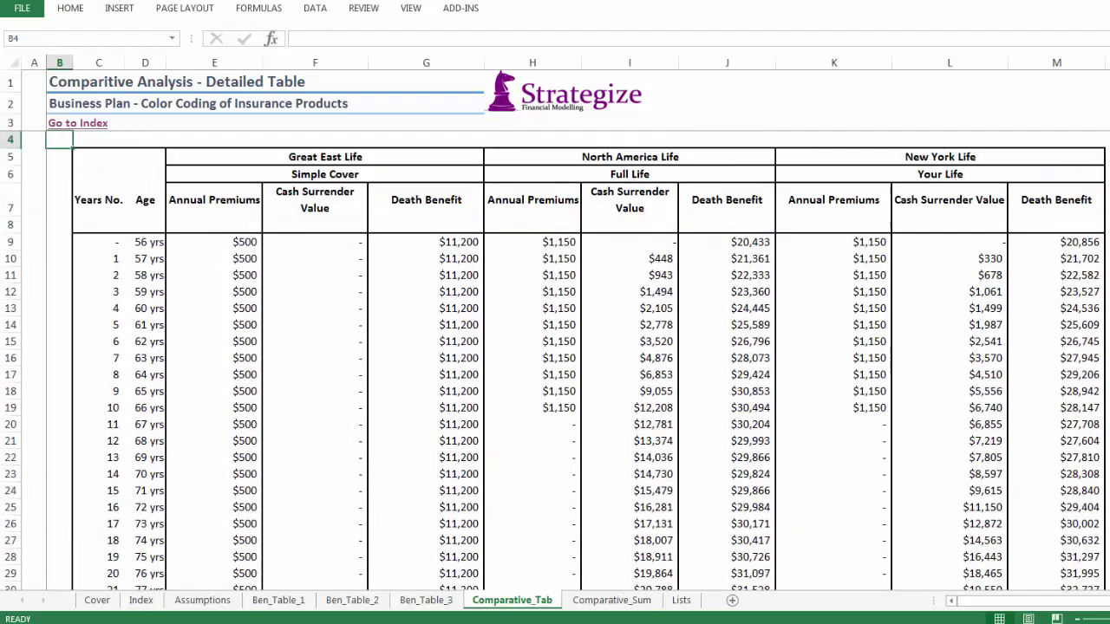
Review the summary comparison on the Comparative_Sum sheet, from year 1 cost down to internal rate of return.
left_click(612, 599)
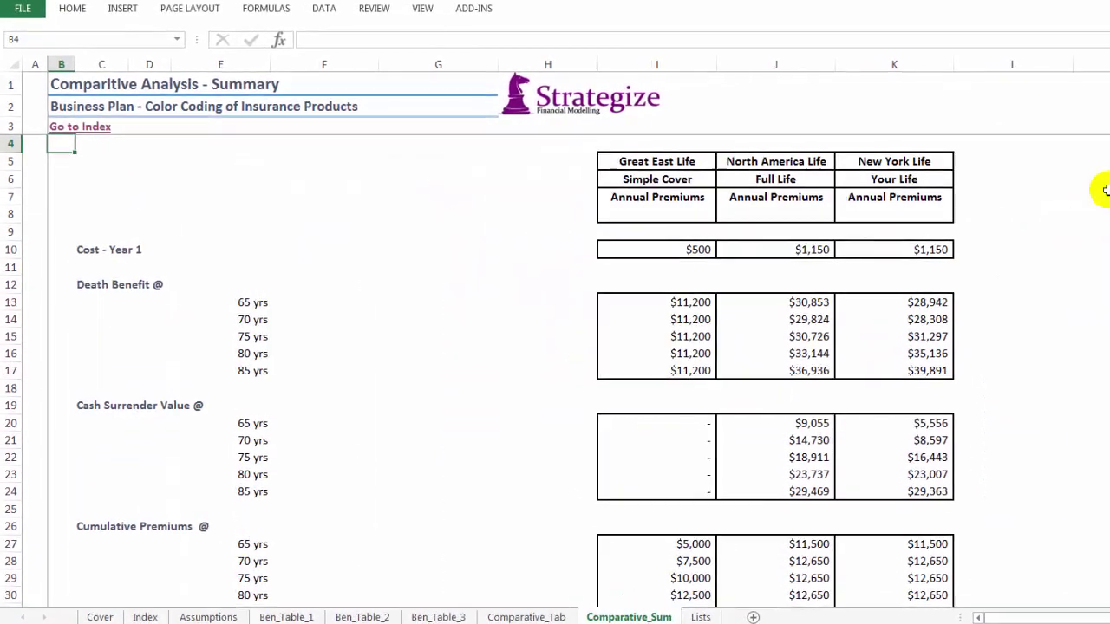
scroll(478, 373, "down", 7)
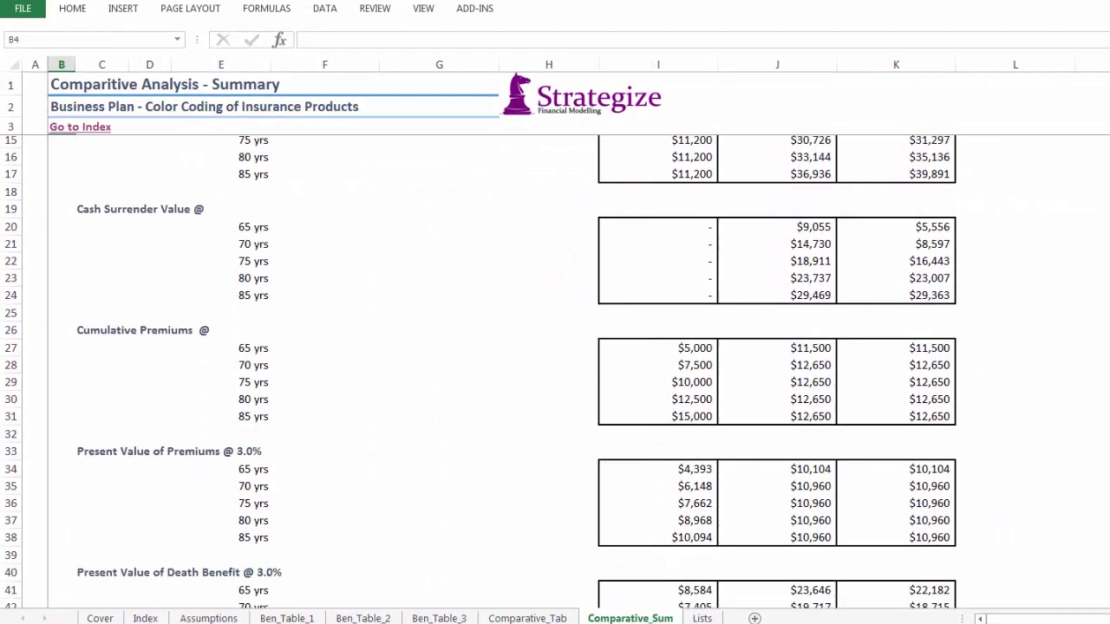
scroll(479, 373, "down", 1)
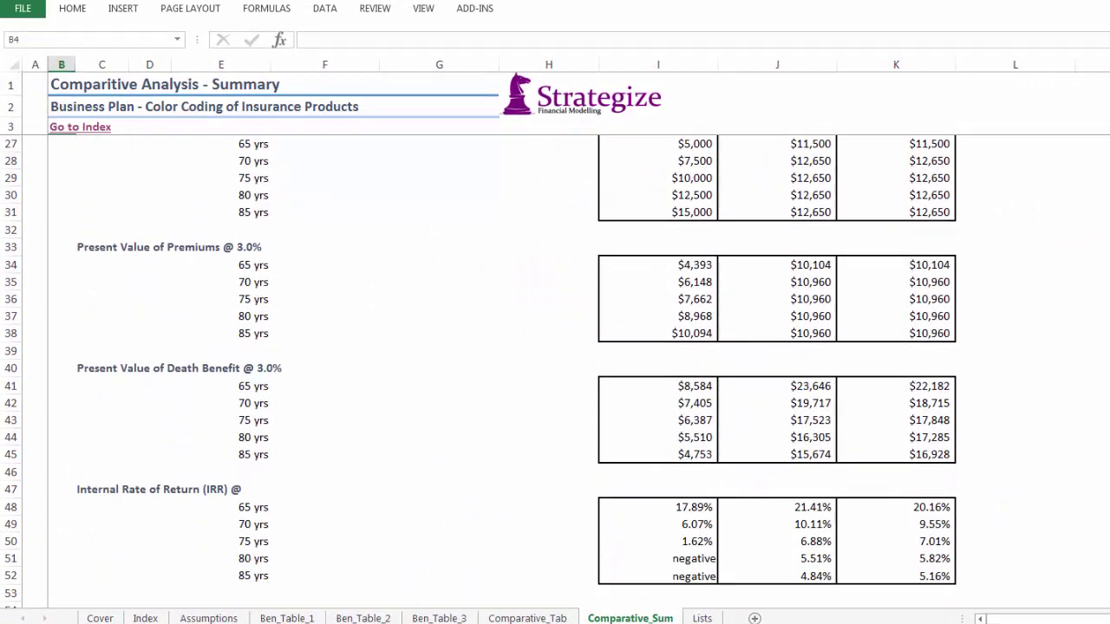
scroll(479, 373, "up", 8)
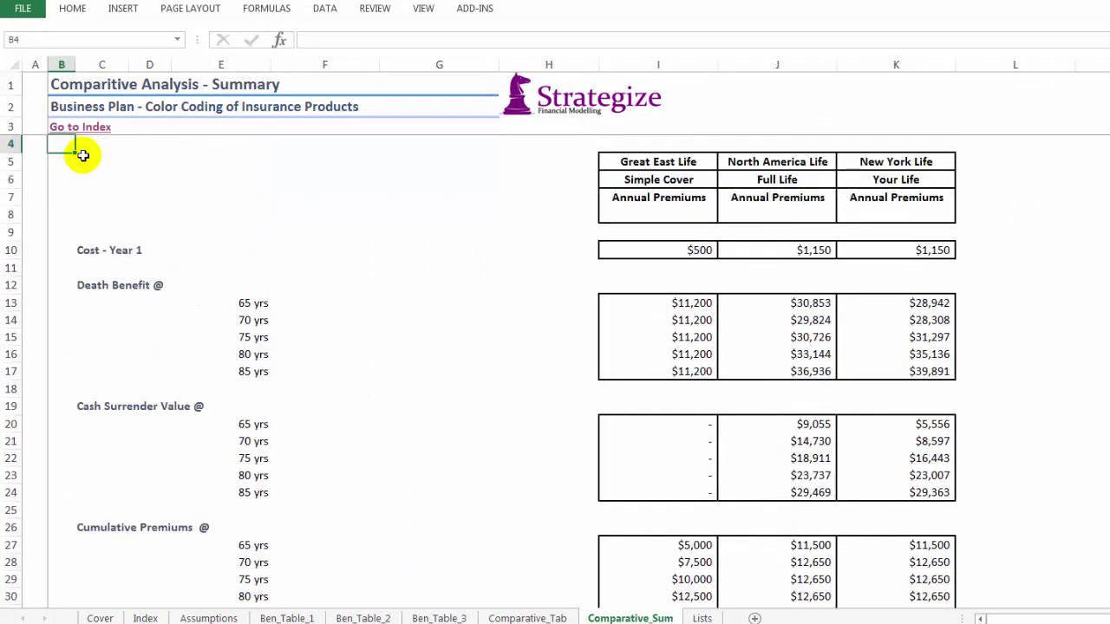
Return to the Assumptions sheet through the index and add the heading "Color Code" in F12 beside Product.
left_click(77, 128)
left_click(64, 129)
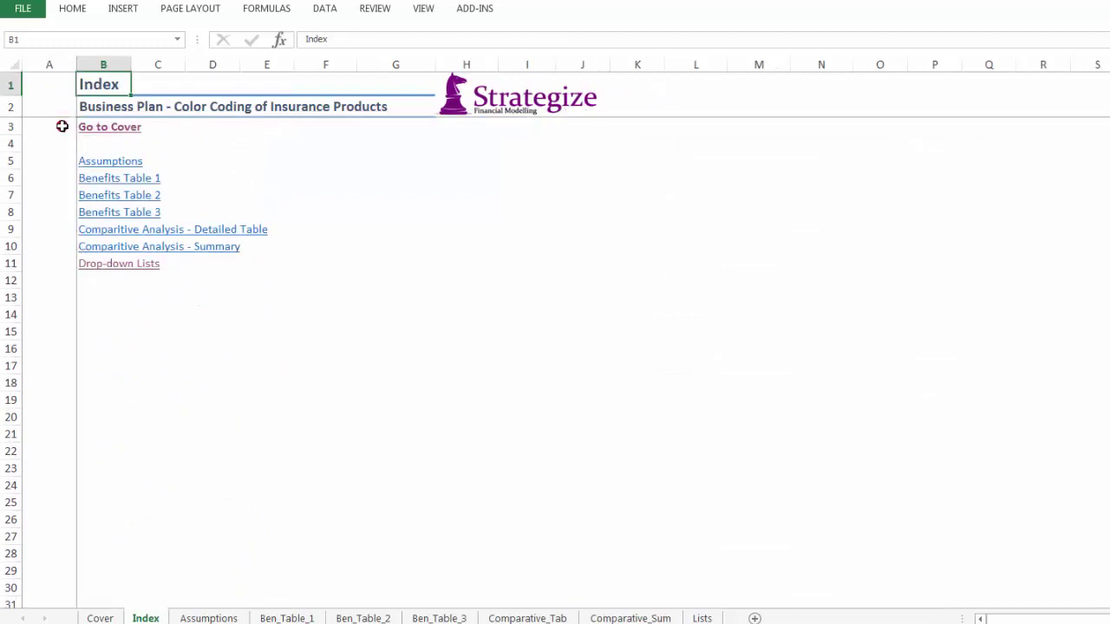
left_click(90, 165)
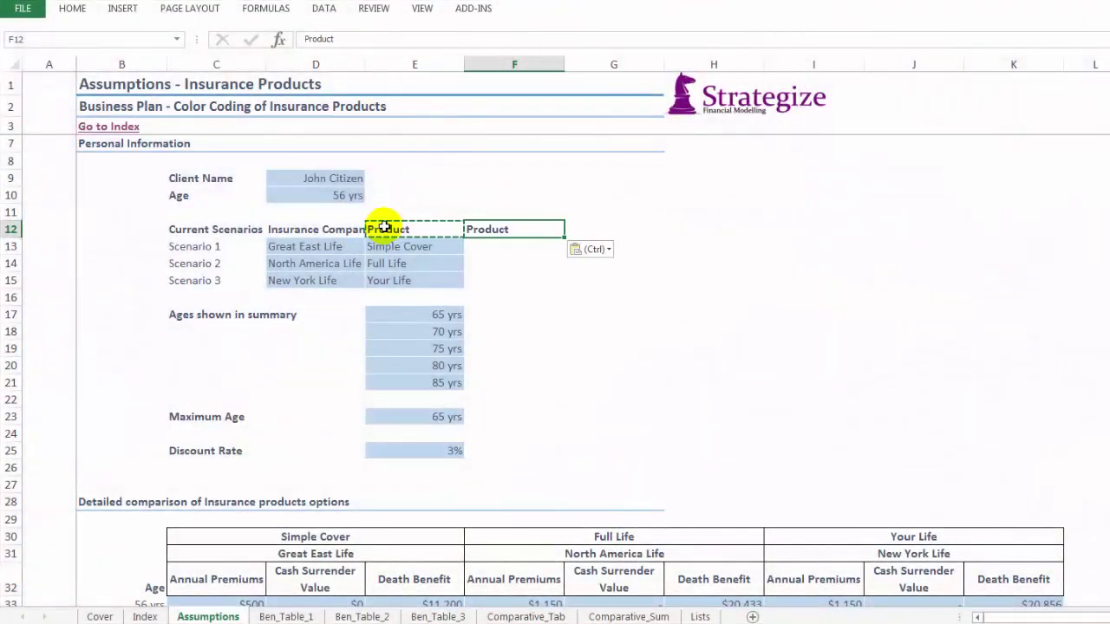
type("Color Code")
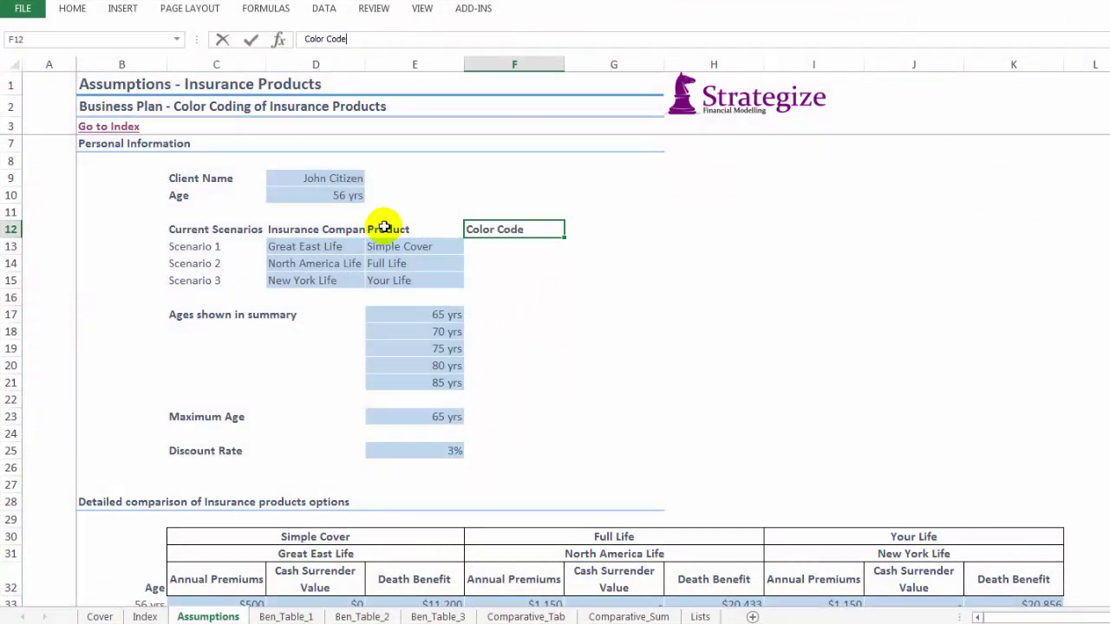
key("Return")
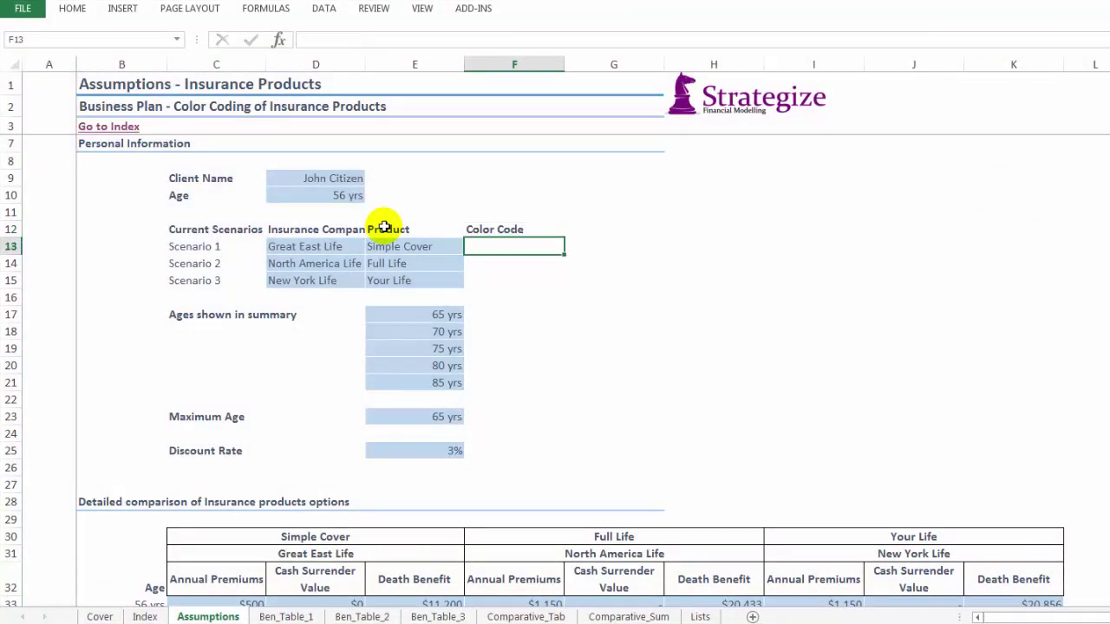
Start a new cell style from the empty color code cell F13 and name it prod1.
left_click(73, 10)
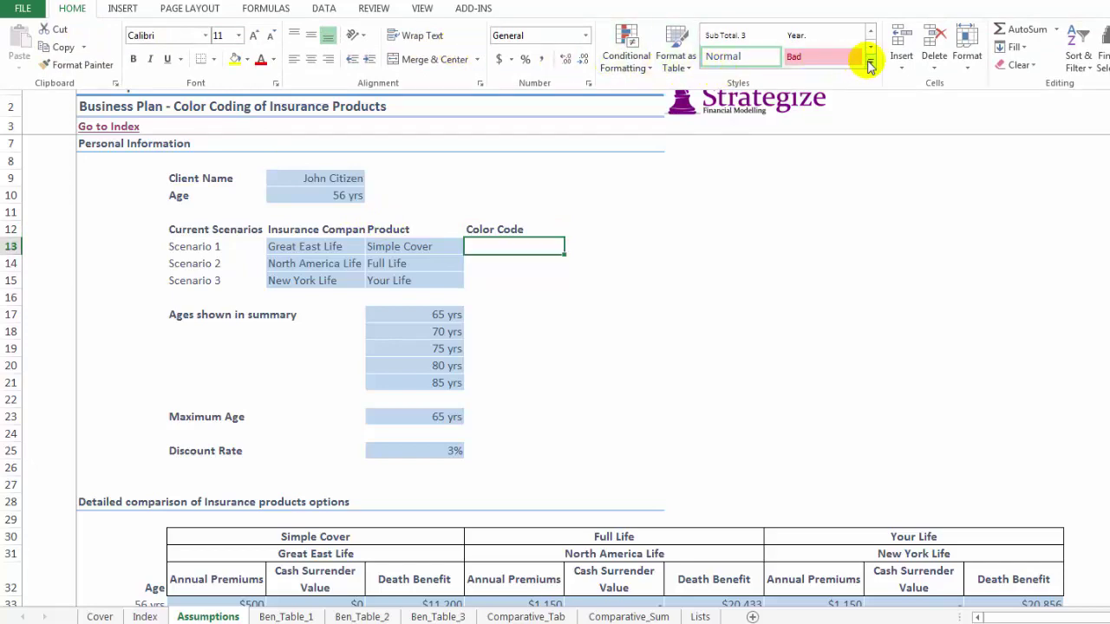
left_click(871, 63)
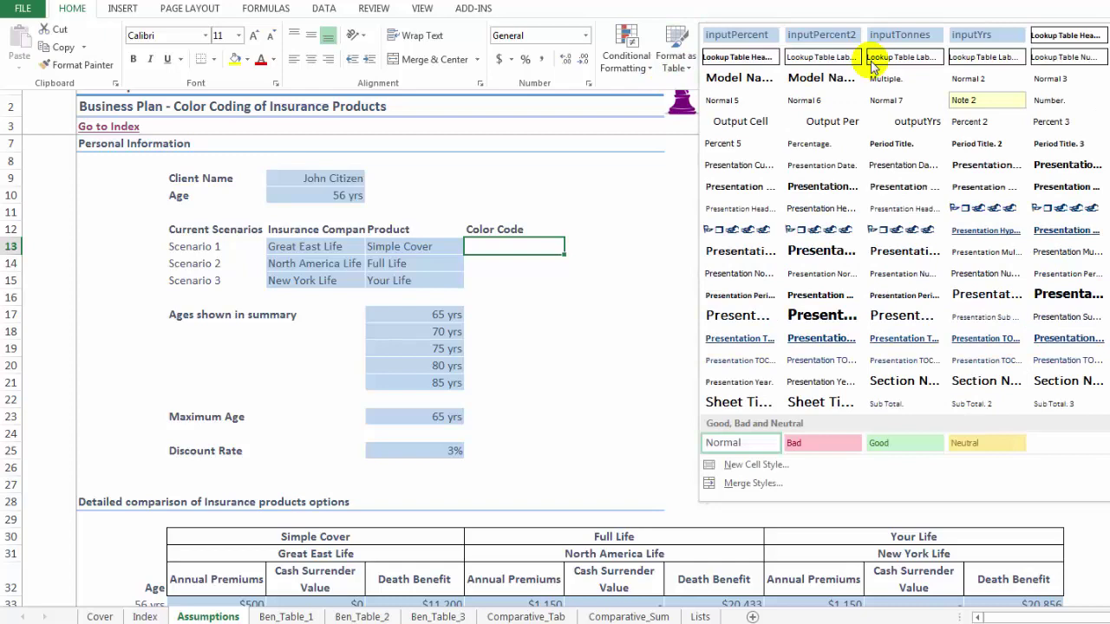
left_click(756, 466)
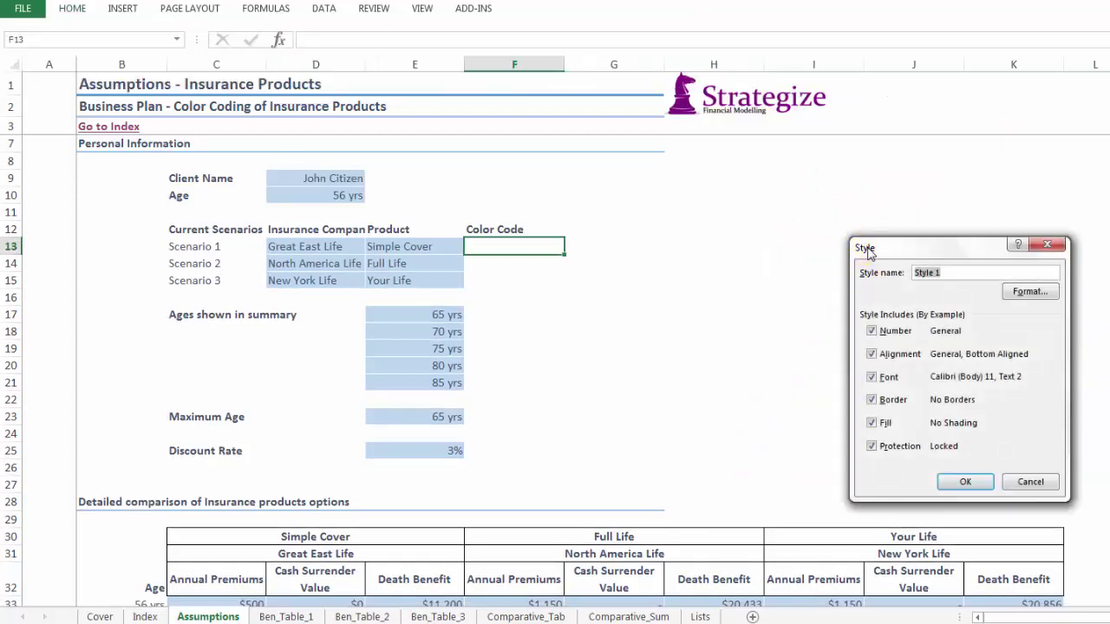
left_click_drag(867, 251, 642, 227)
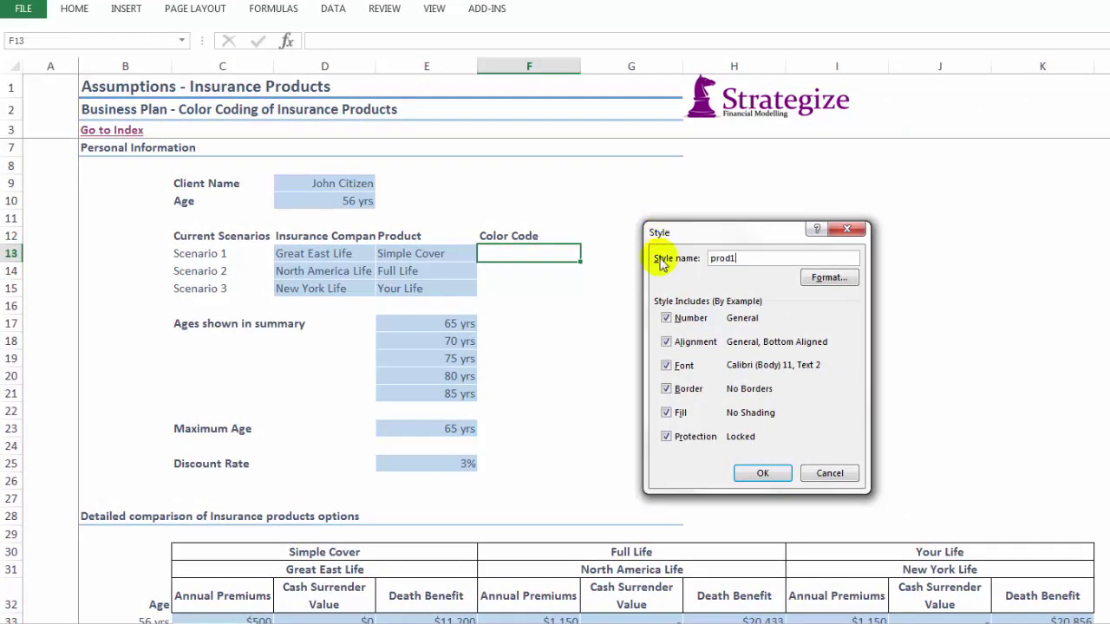
Exclude protection, border, font, alignment and number from the prod1 style so that it includes only the fill.
left_click(667, 441)
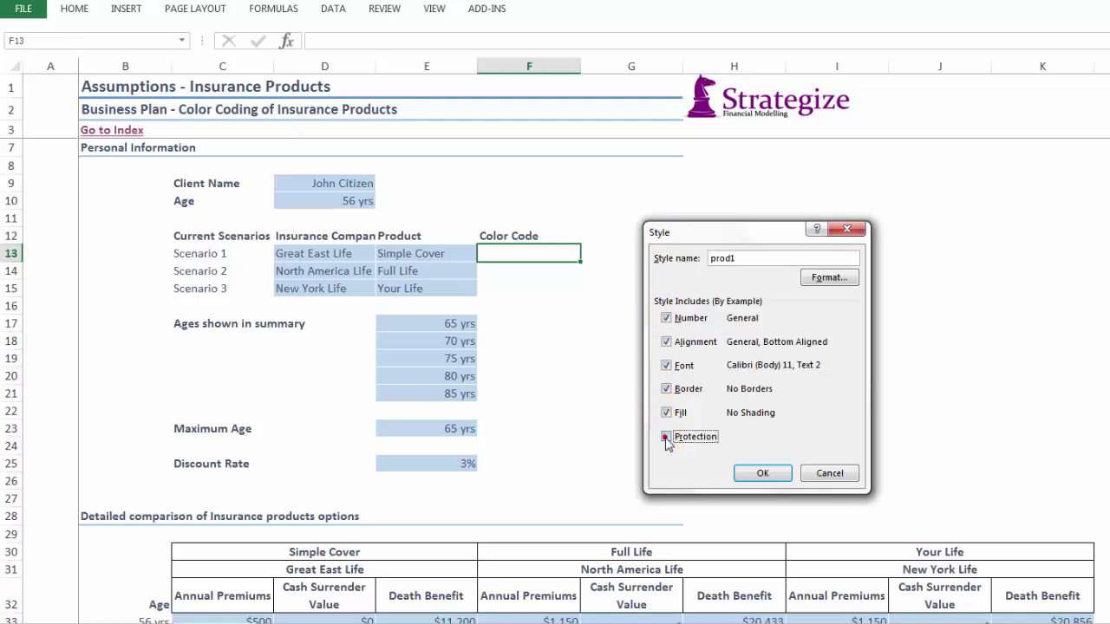
left_click(667, 389)
left_click(666, 366)
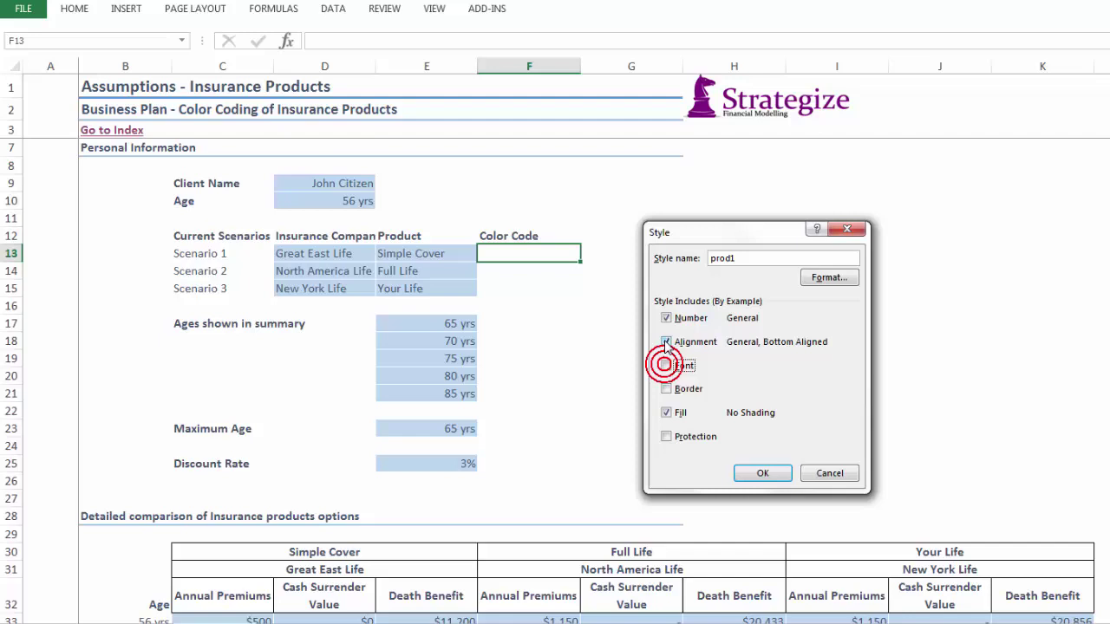
left_click(666, 343)
left_click(667, 318)
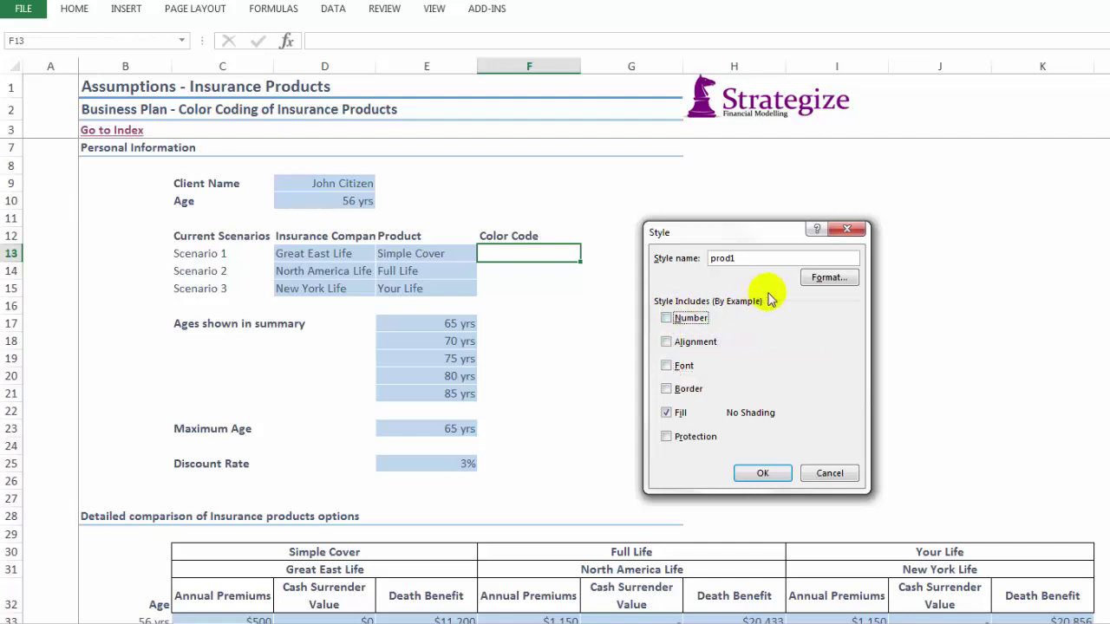
Give the prod1 style a gold background fill and save the style.
left_click(818, 283)
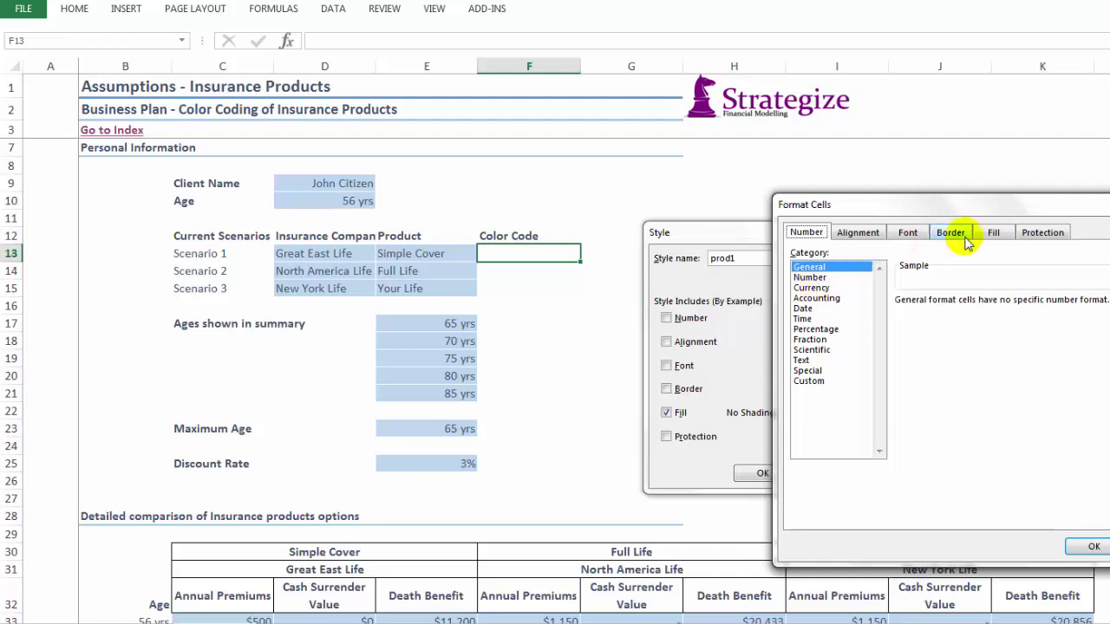
left_click(992, 234)
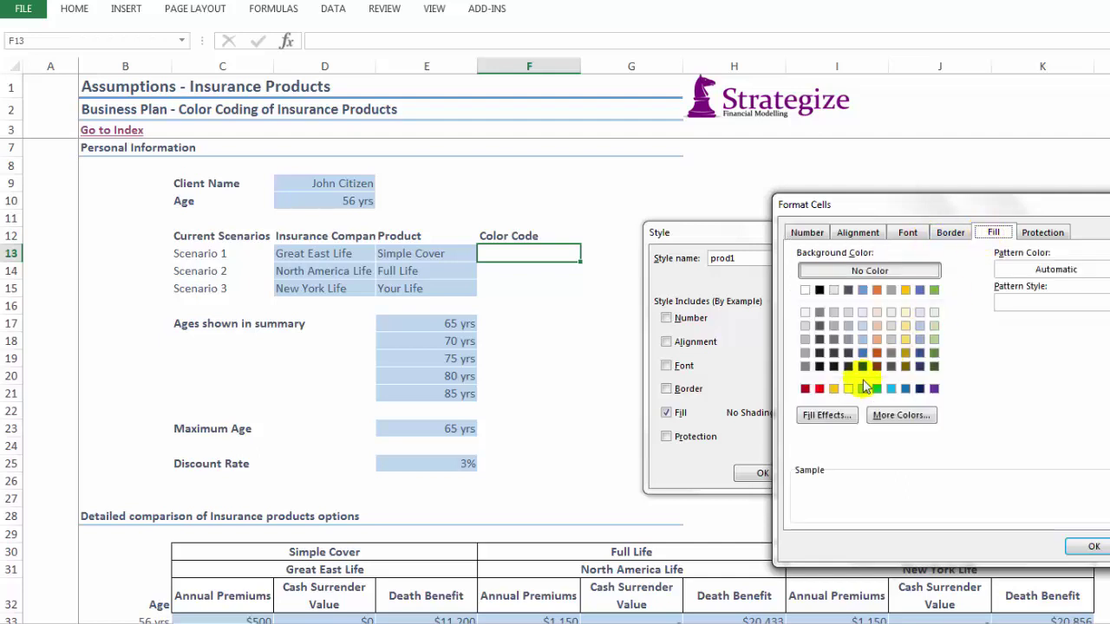
left_click(834, 389)
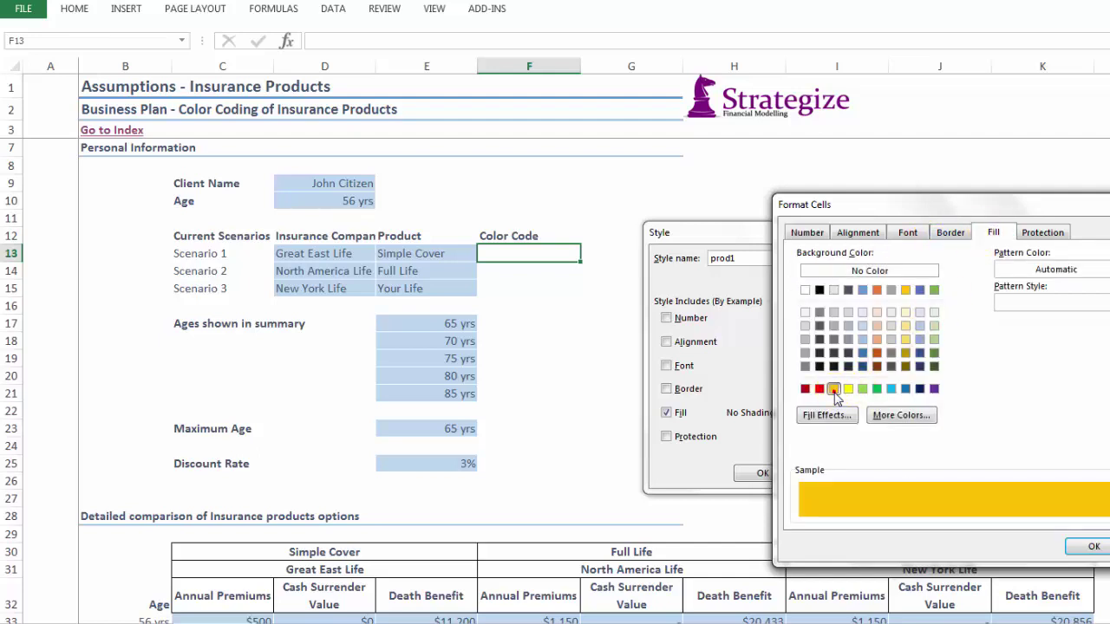
left_click(1093, 546)
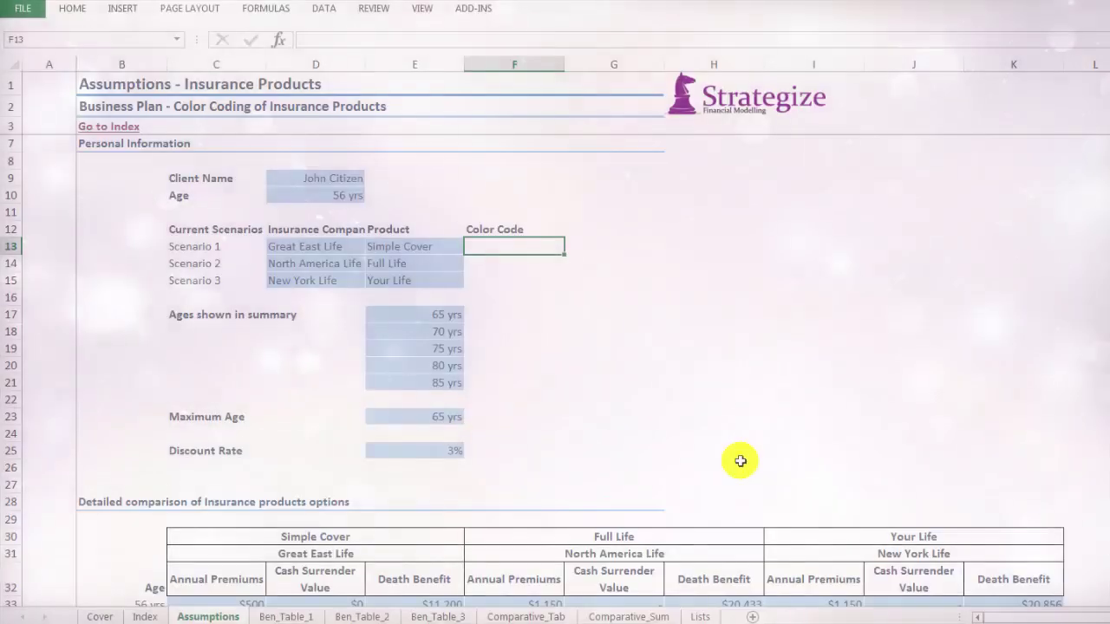
Apply the prod1 cell style to the Scenario 1 color code cell F13.
left_click(75, 9)
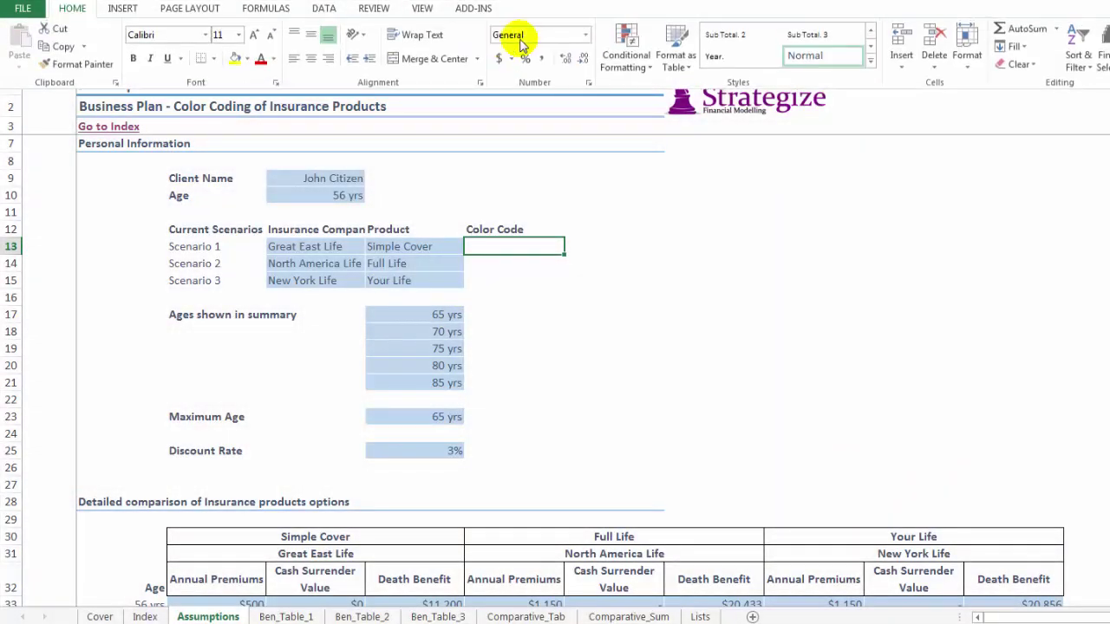
left_click(871, 62)
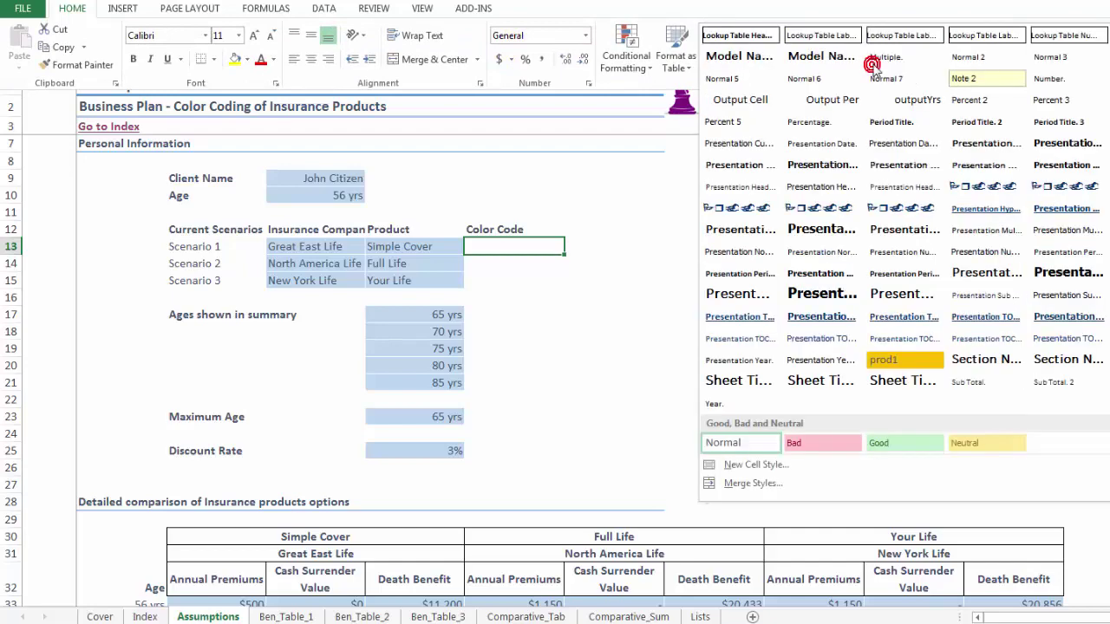
left_click(894, 359)
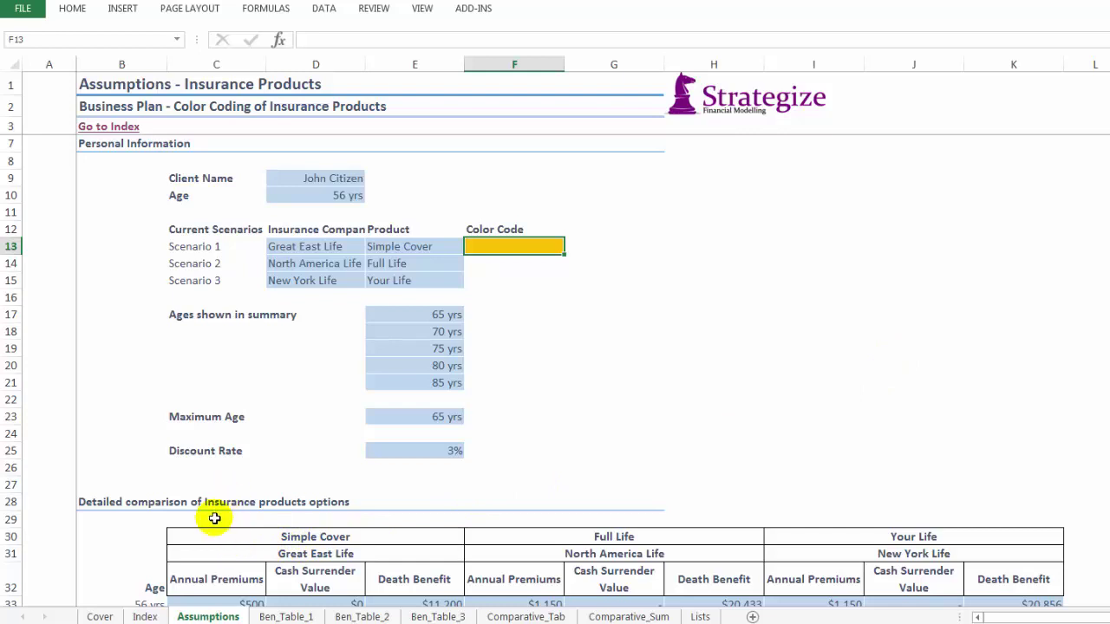
Apply the prod1 cell style to the Simple Cover header block C30:E32 in the detailed comparison table on the Assumptions sheet.
left_click_drag(208, 535, 368, 570)
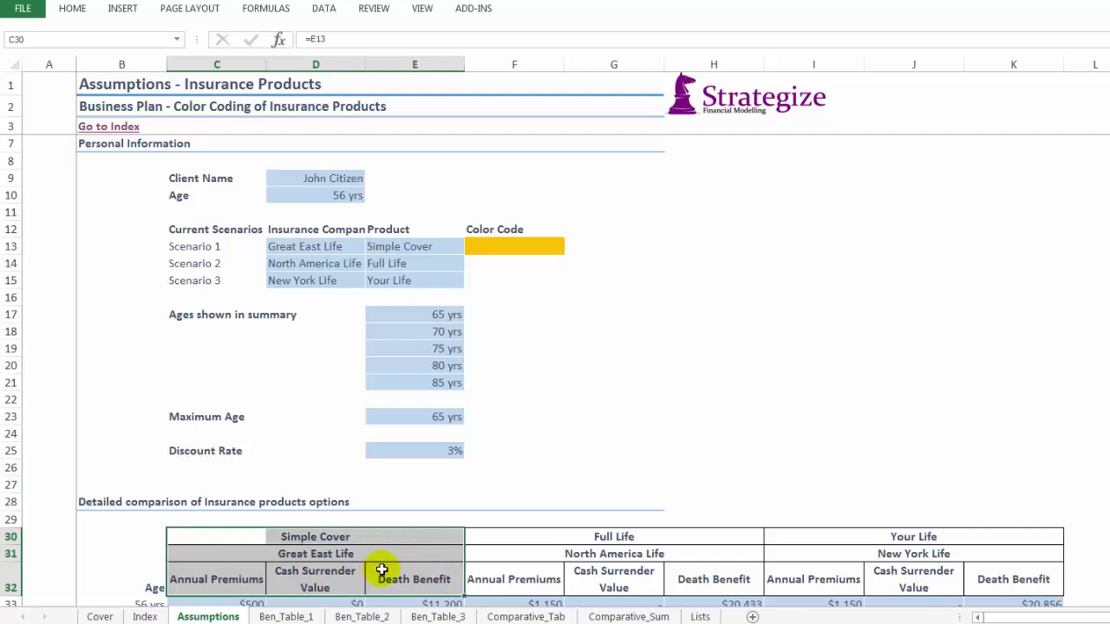
left_click(74, 10)
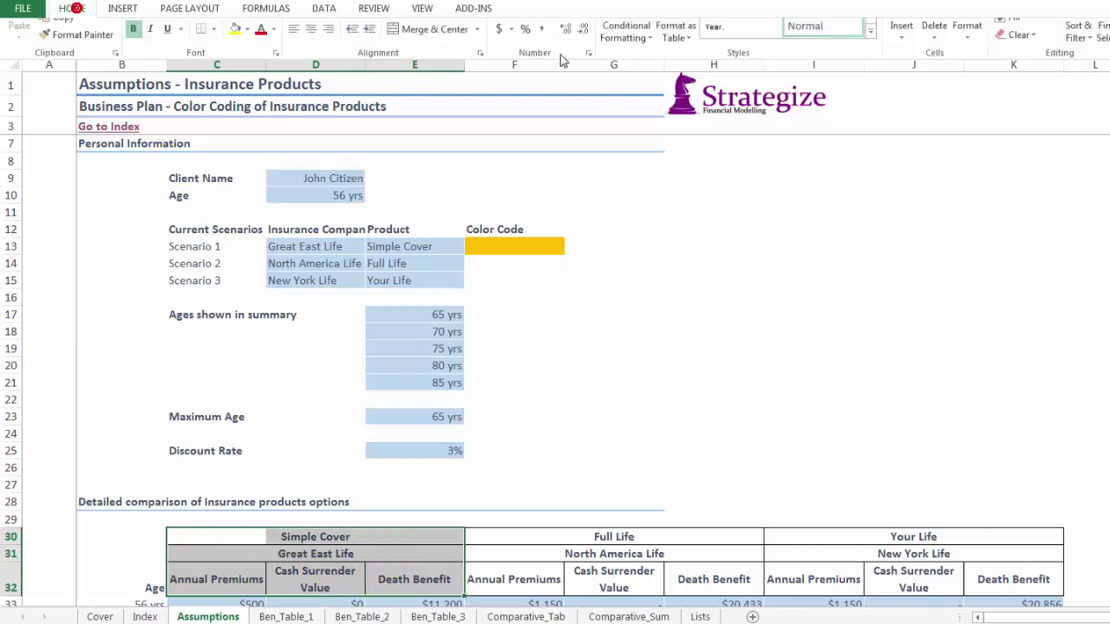
left_click(871, 63)
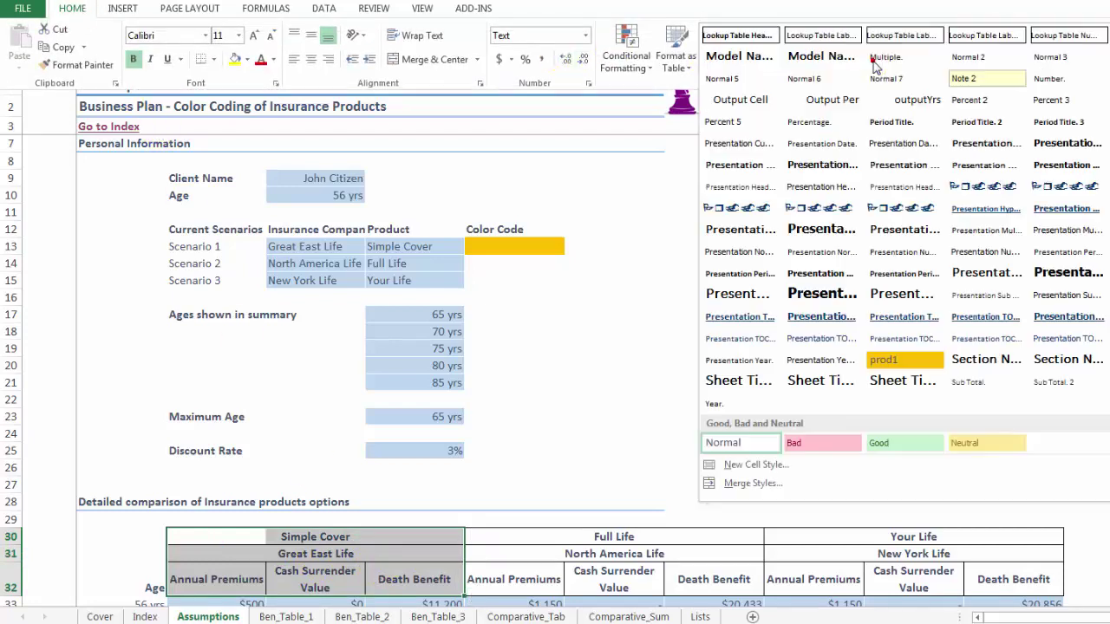
left_click(900, 361)
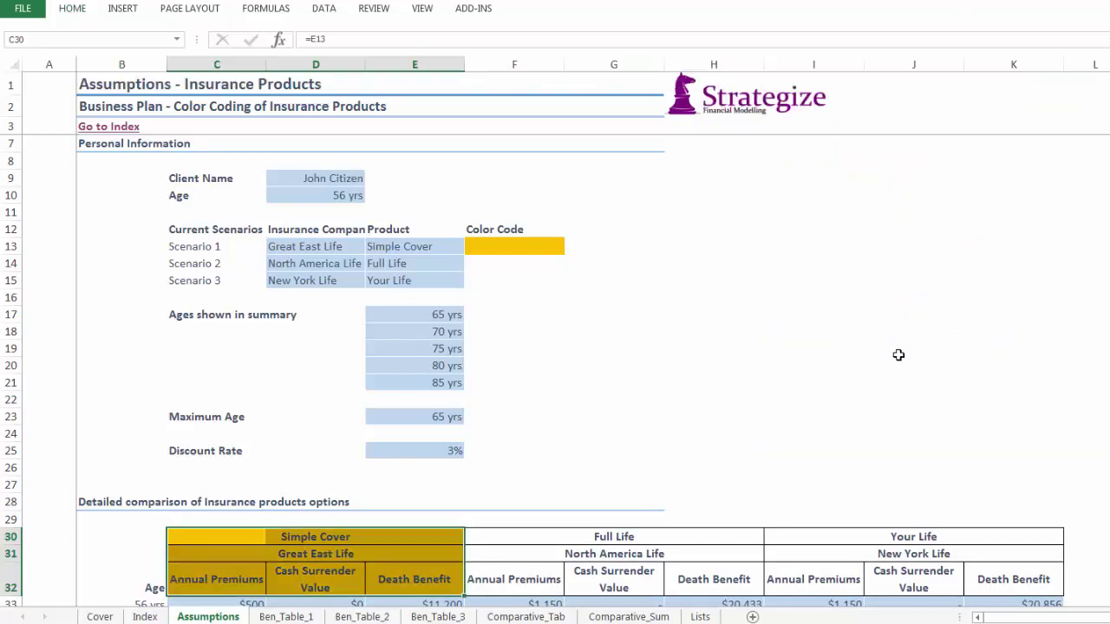
left_click(529, 256)
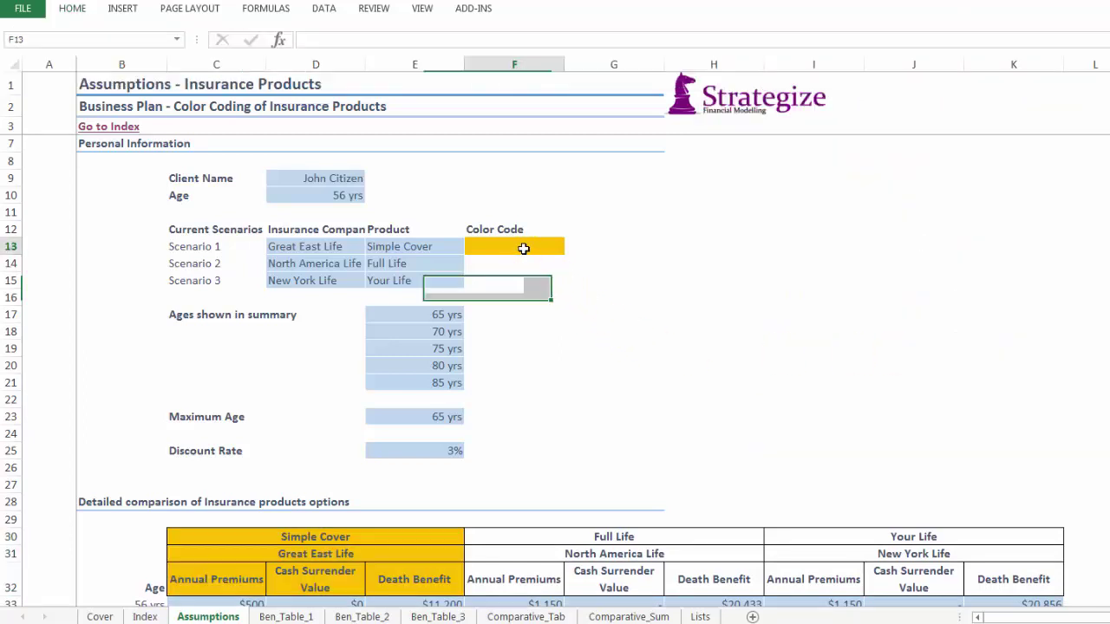
left_click(304, 558)
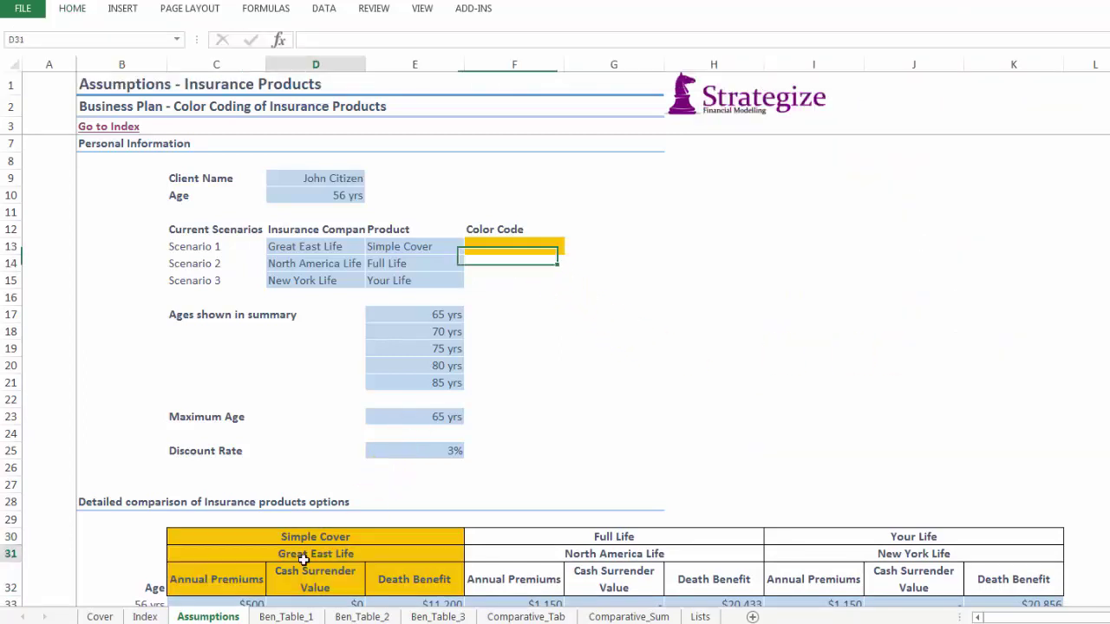
Apply the prod1 cell style to the Great East Life - Simple Cover header rows C6:L8 on the Ben_Table_1 sheet.
left_click(286, 616)
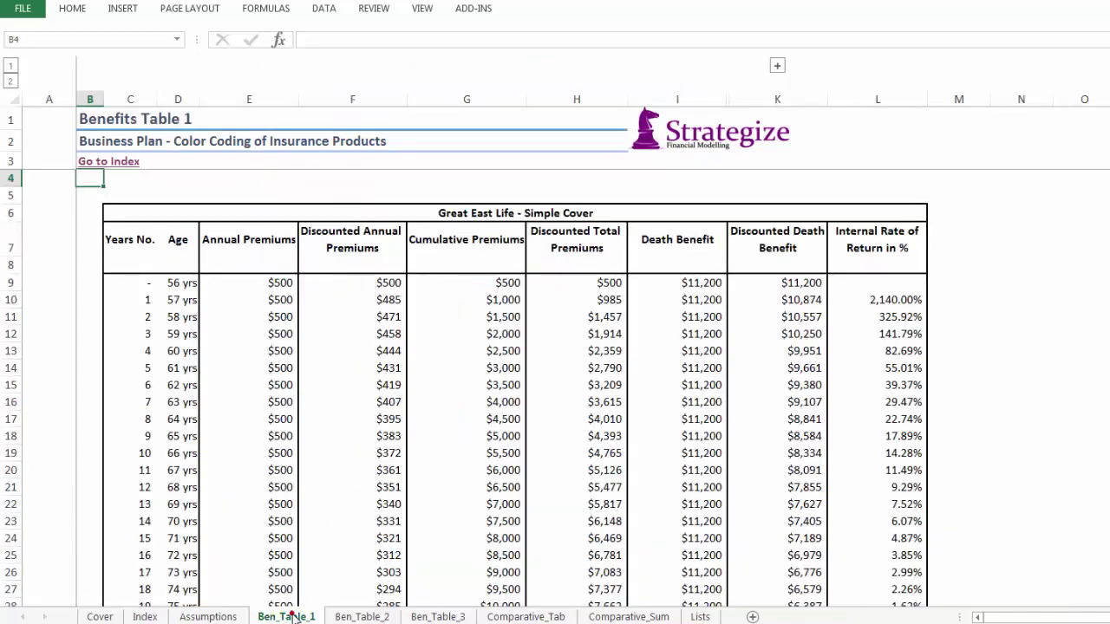
left_click_drag(115, 214, 834, 258)
left_click(78, 14)
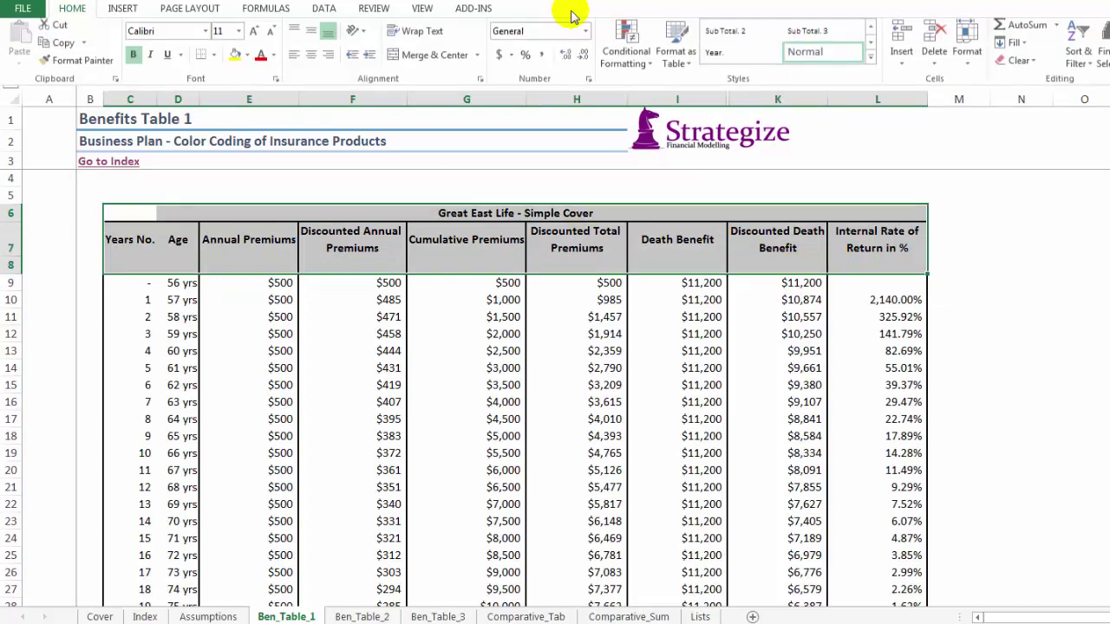
left_click(871, 67)
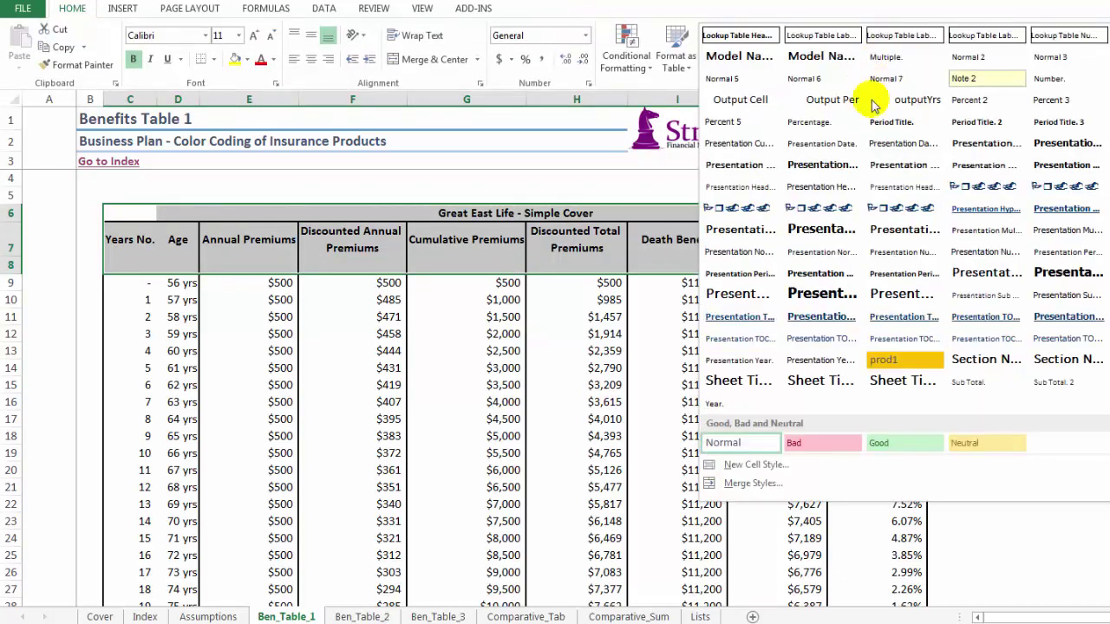
left_click(892, 356)
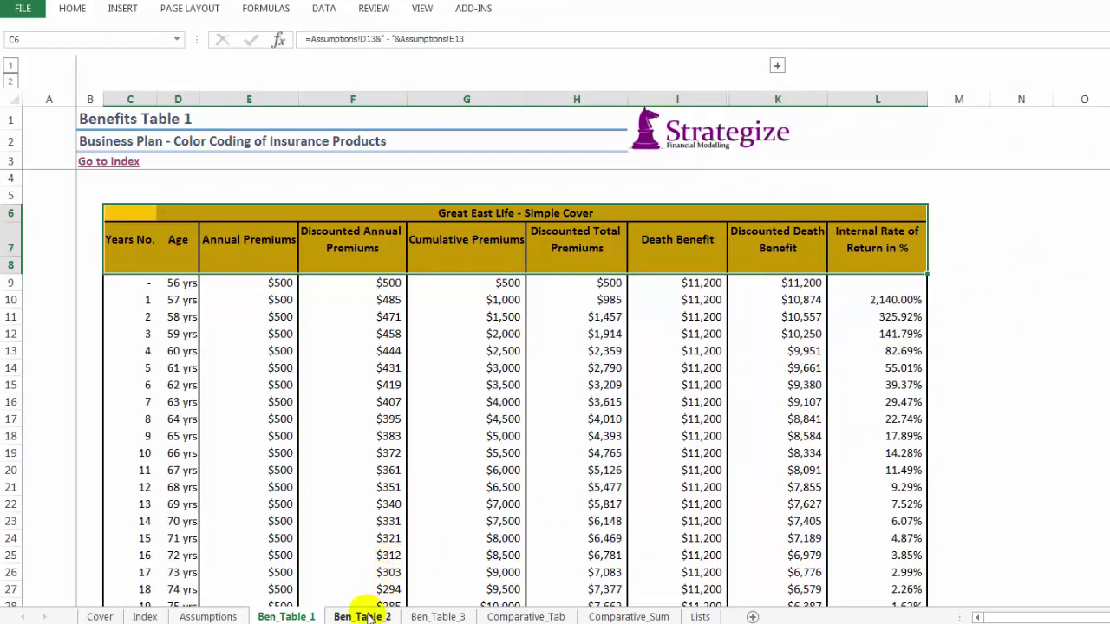
Apply the prod1 cell style to the Great East Life Simple Cover headers E5:G8 on the Comparative_Tab sheet.
left_click(493, 618)
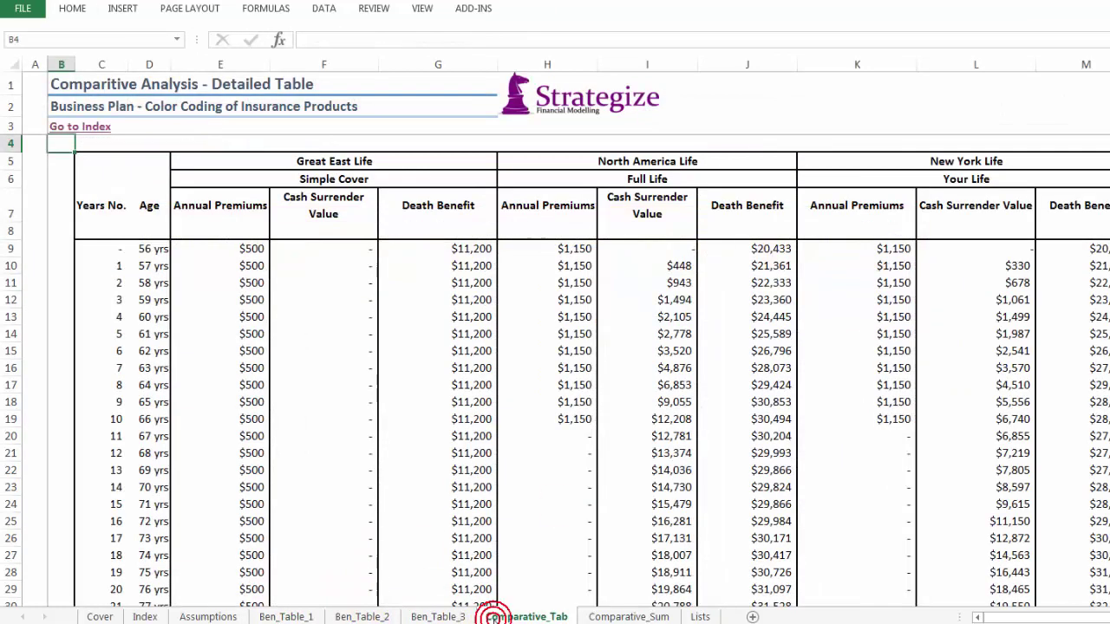
left_click_drag(217, 161, 399, 227)
key("alt")
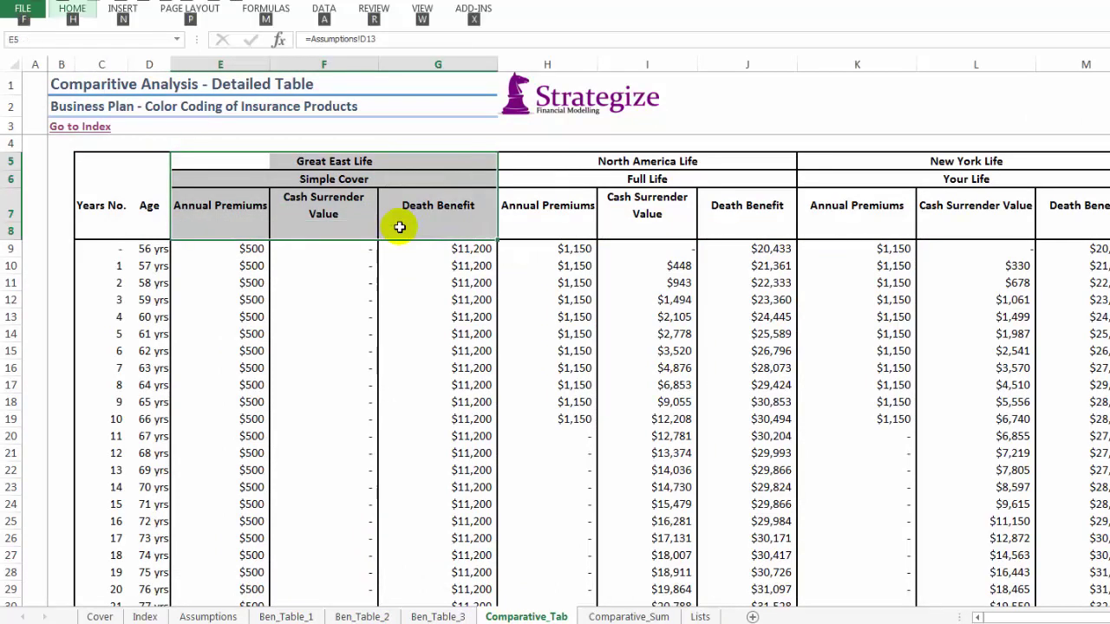
key("h")
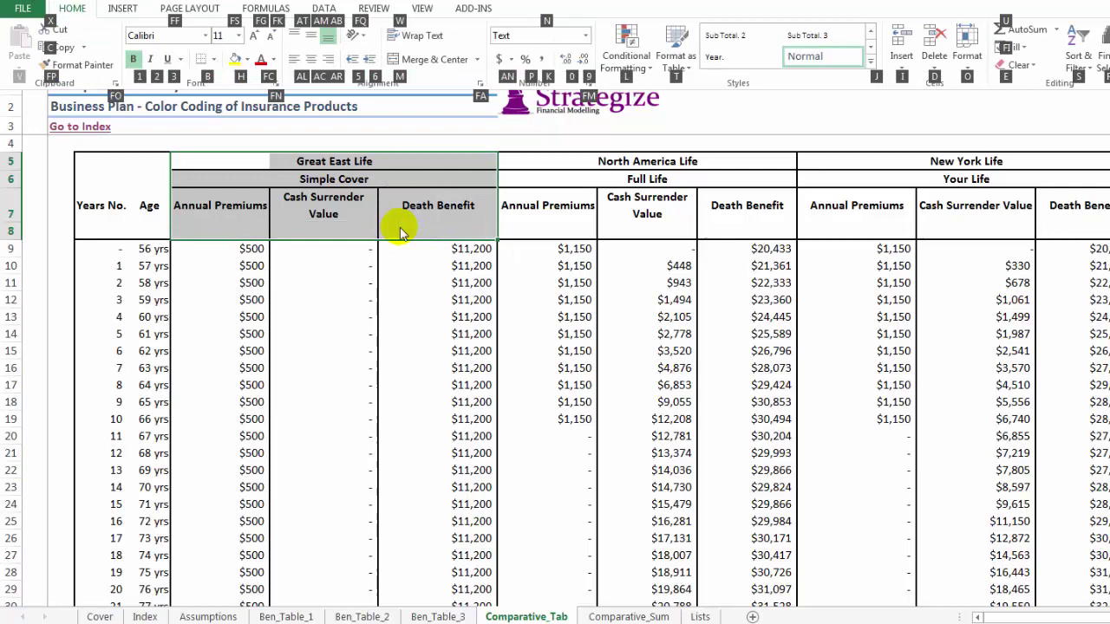
key("j")
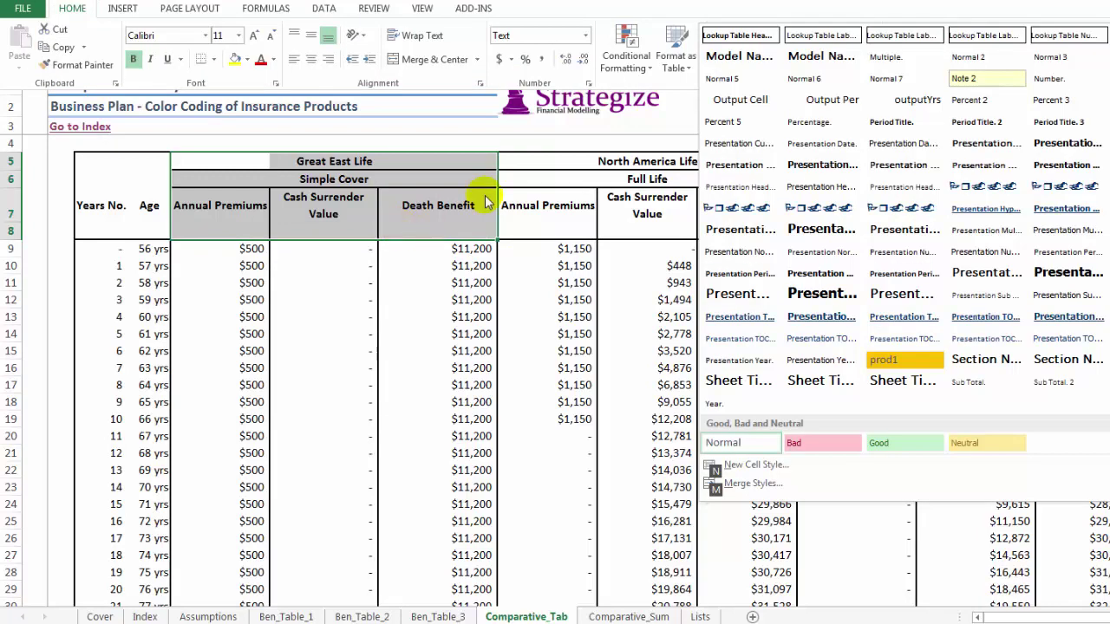
left_click(885, 361)
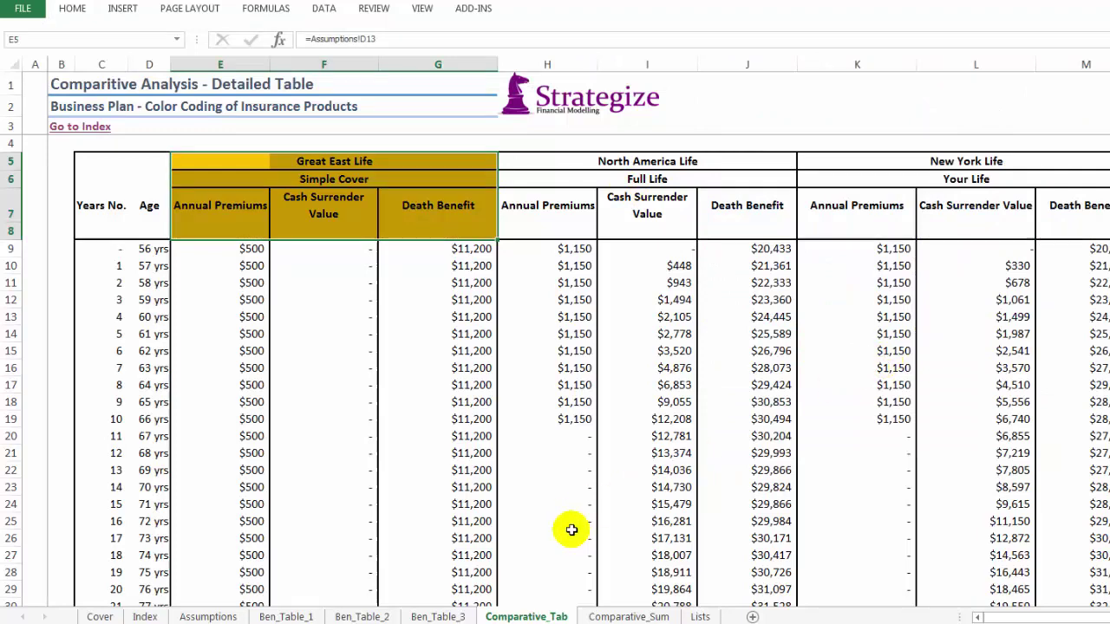
Apply the prod1 cell style to the Great East Life Simple Cover headers I5:I8 on the Comparative_Sum sheet.
left_click(607, 620)
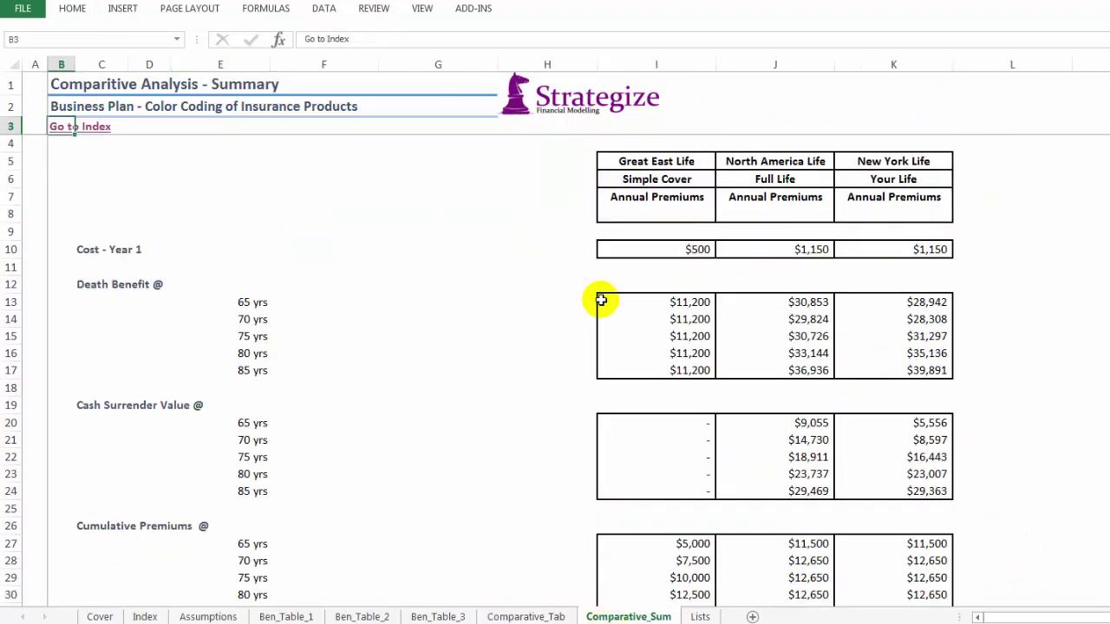
left_click_drag(615, 161, 618, 215)
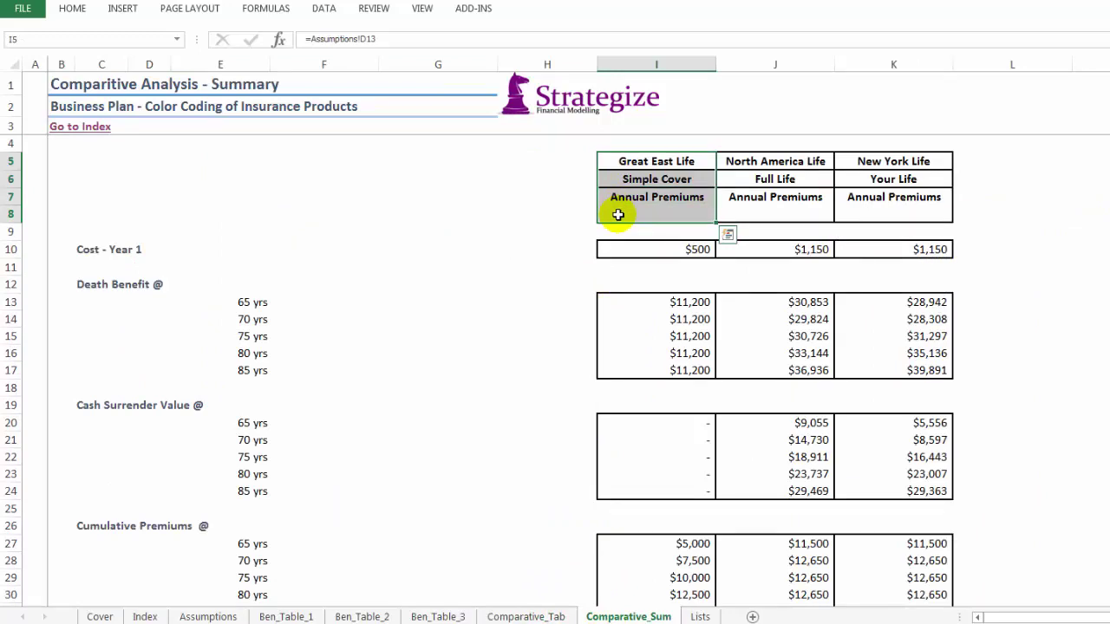
key("alt")
key("h")
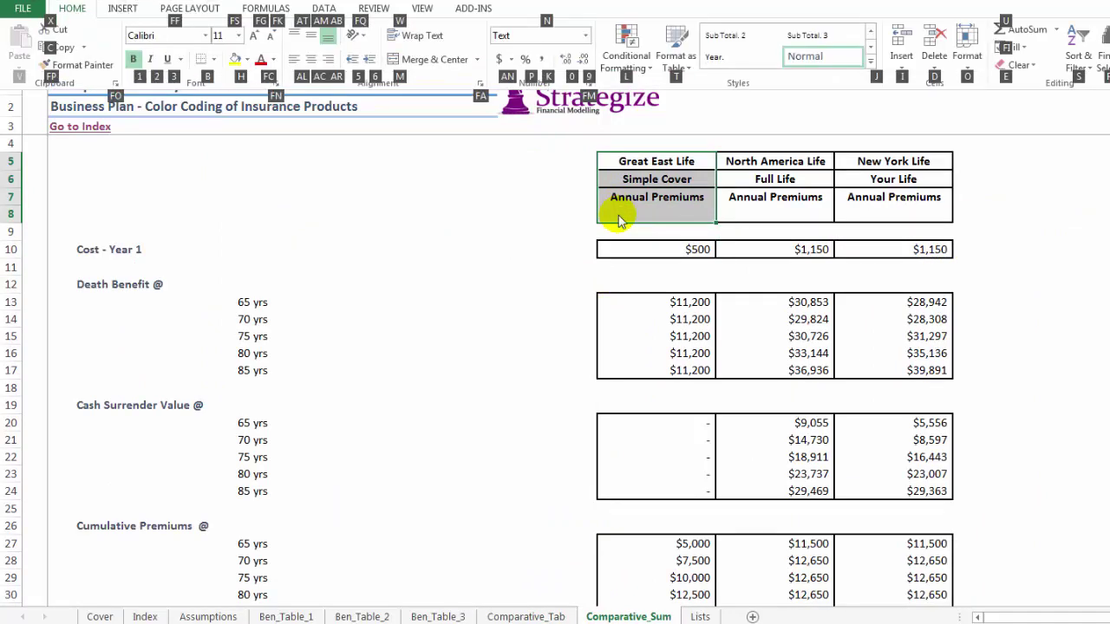
key("j")
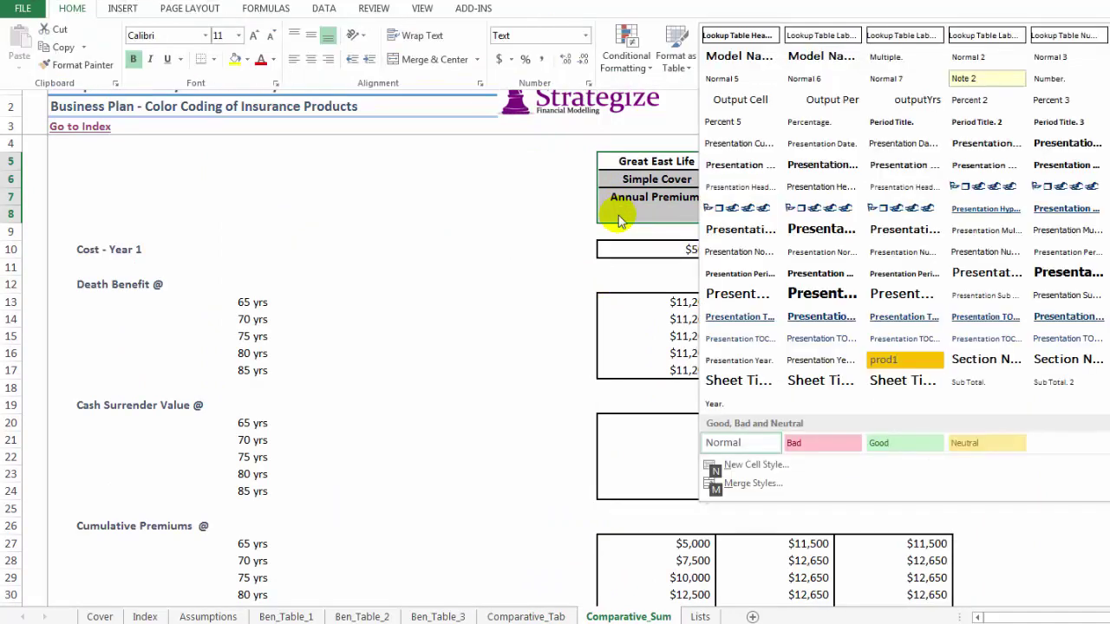
left_click(881, 359)
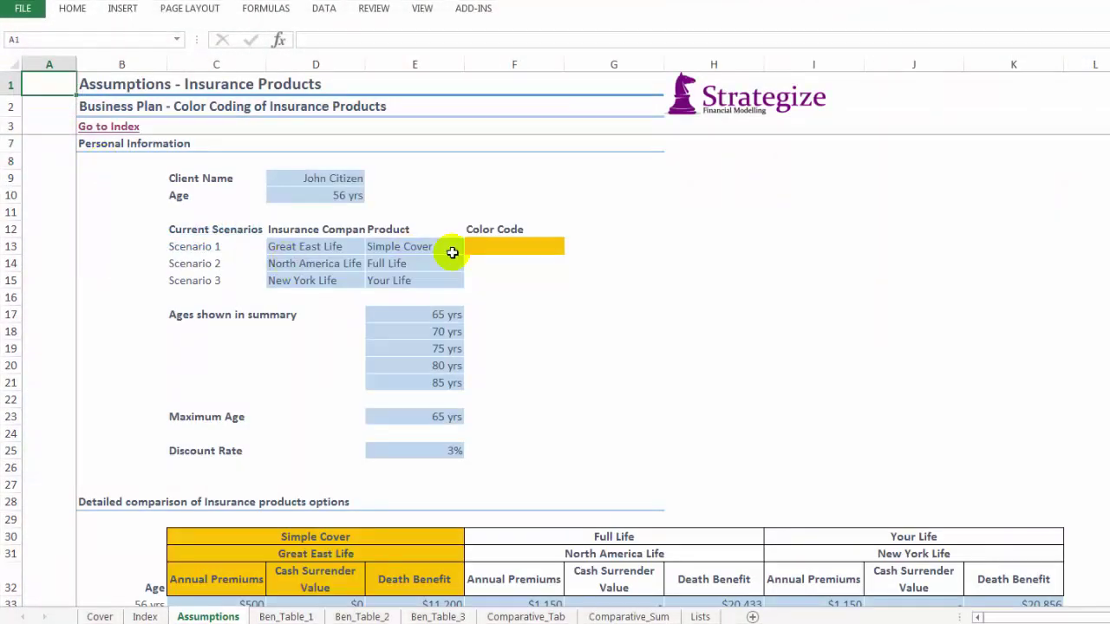
Start a new cell style from the empty Scenario 2 color code cell F14 on the Assumptions sheet and name it prod2.
left_click(485, 264)
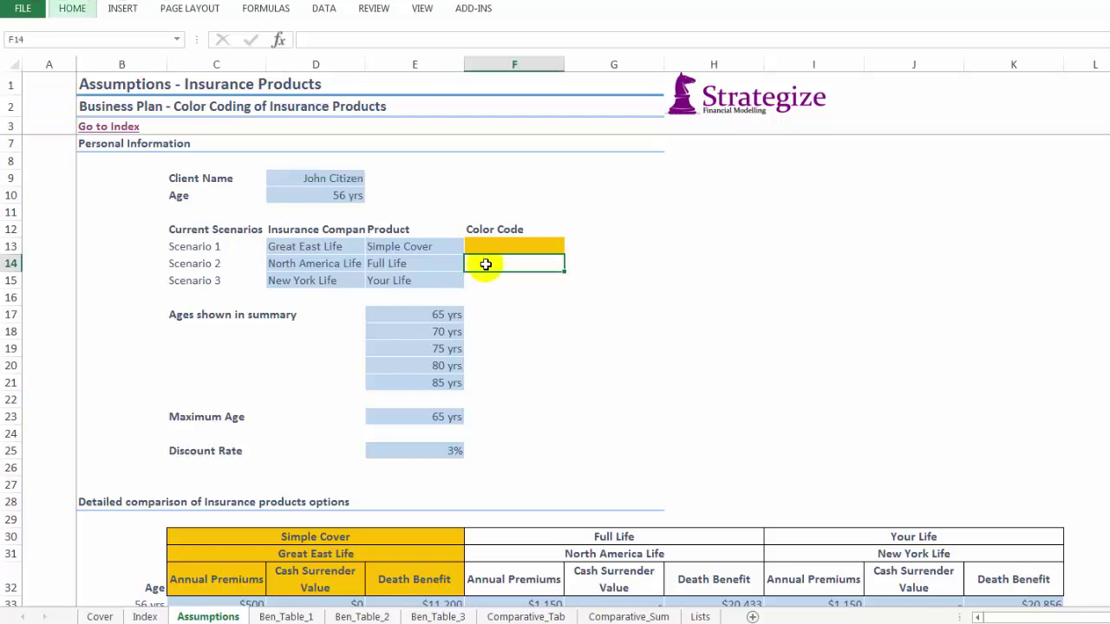
key("alt")
key("h")
key("j")
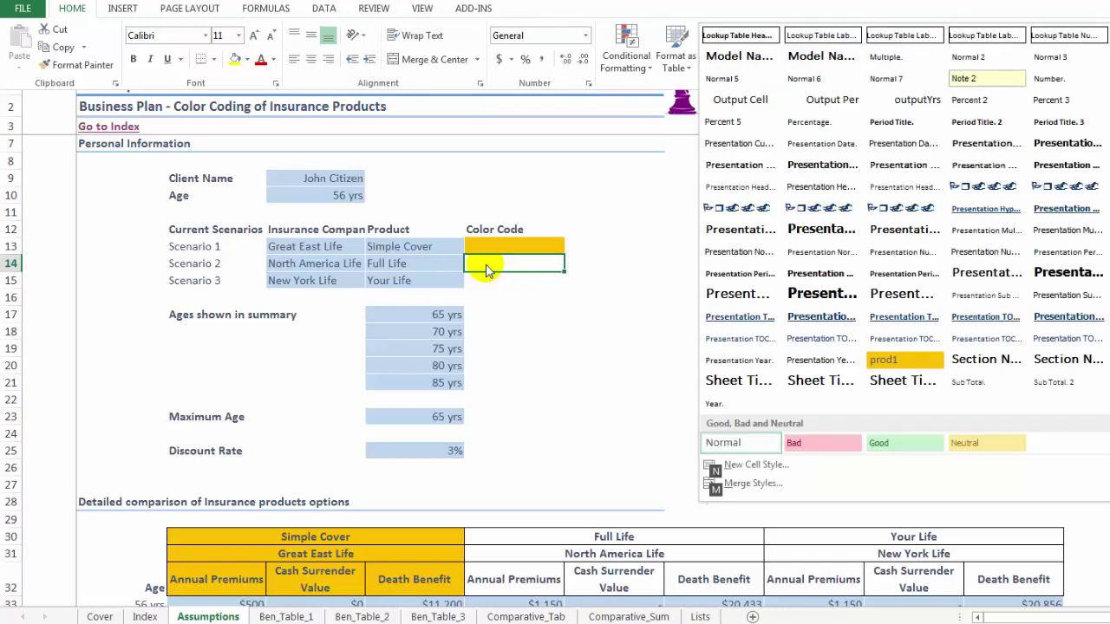
key("n")
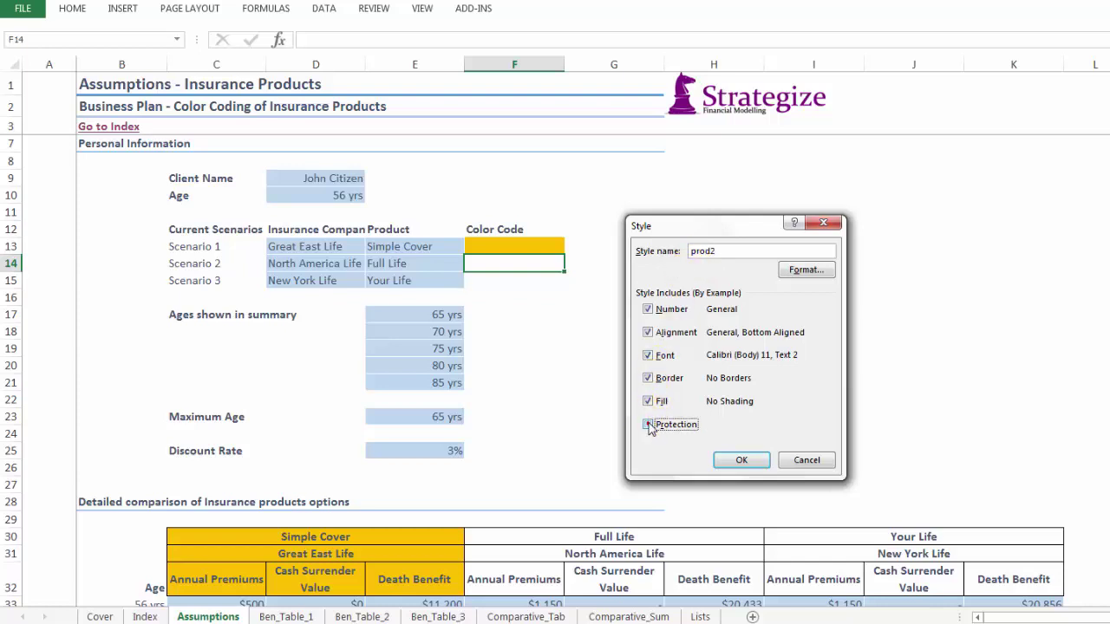
Exclude protection, border, font, alignment and number from the prod2 style so that it includes only the fill.
left_click(649, 380)
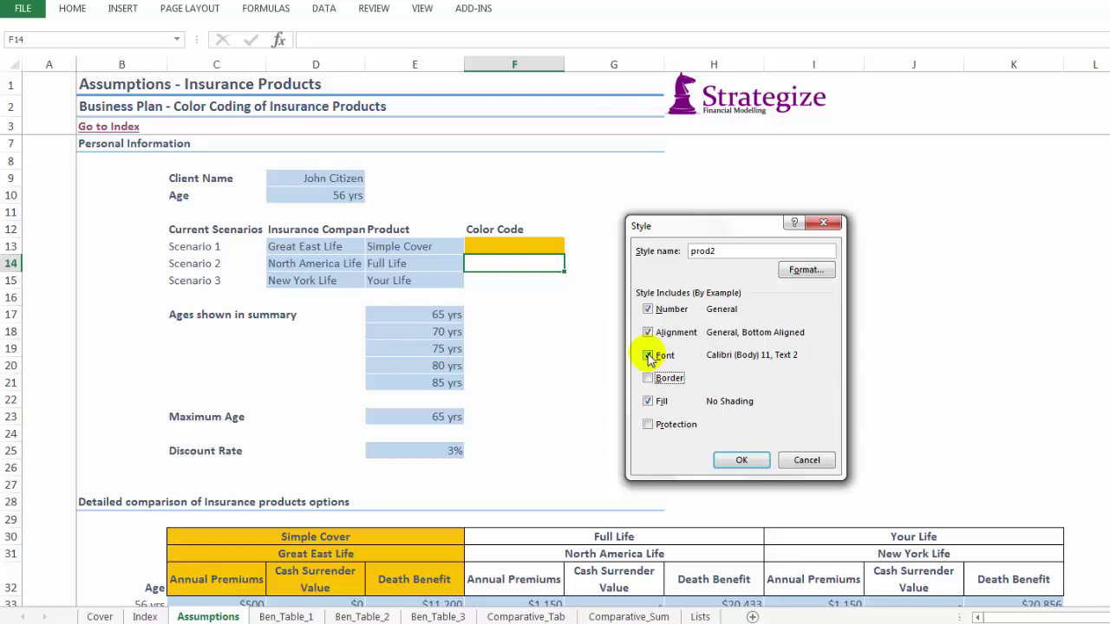
left_click(648, 356)
left_click(648, 311)
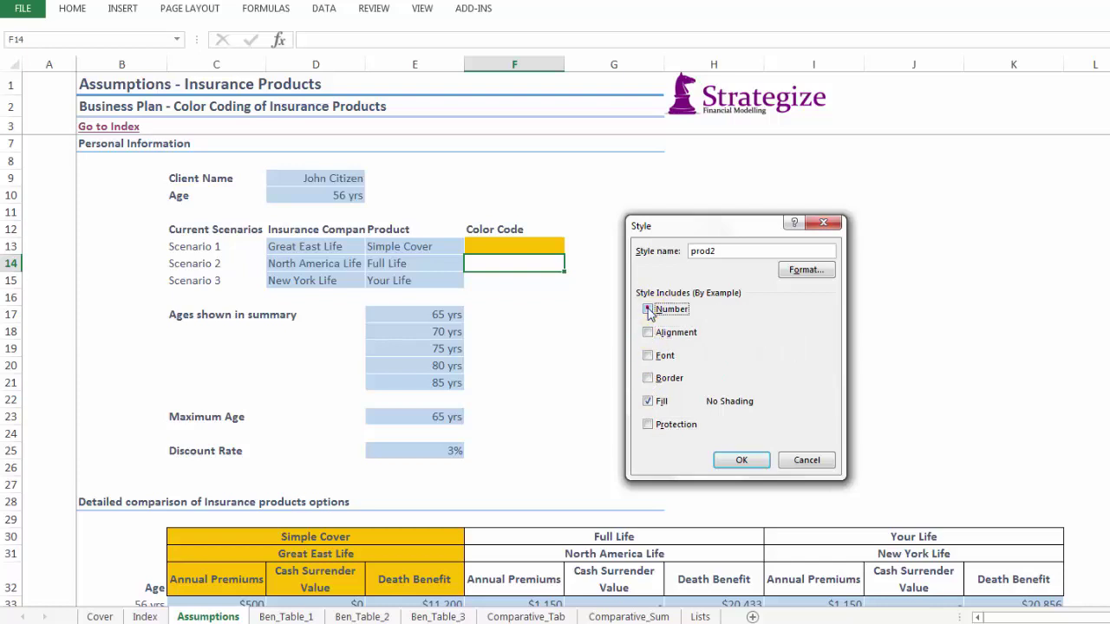
Give the prod2 style a yellow background fill and save the style.
left_click(806, 272)
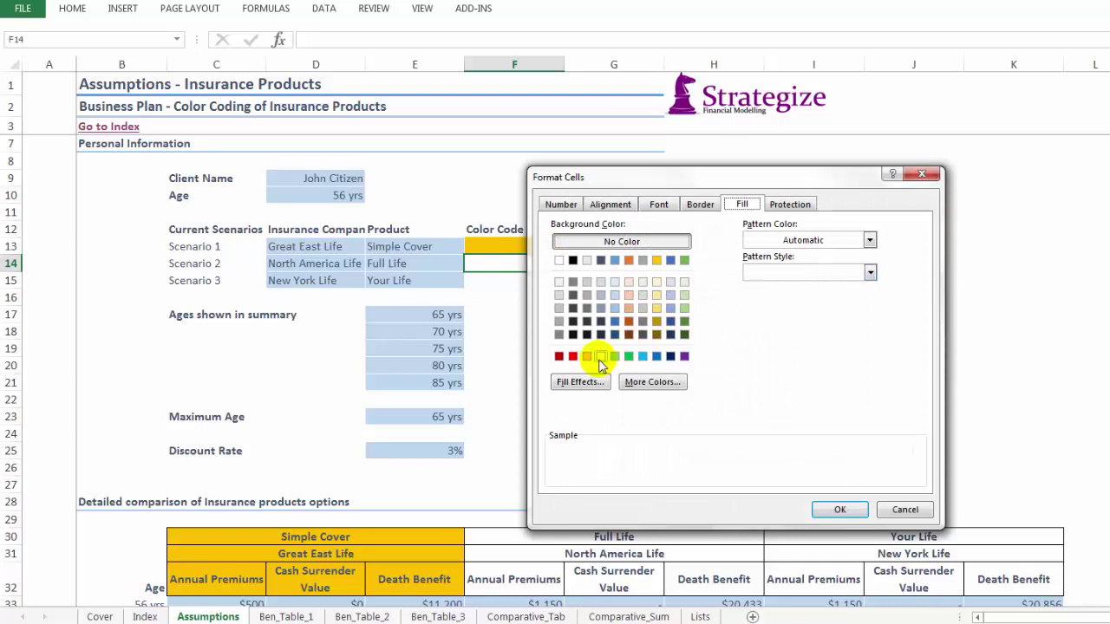
left_click(601, 356)
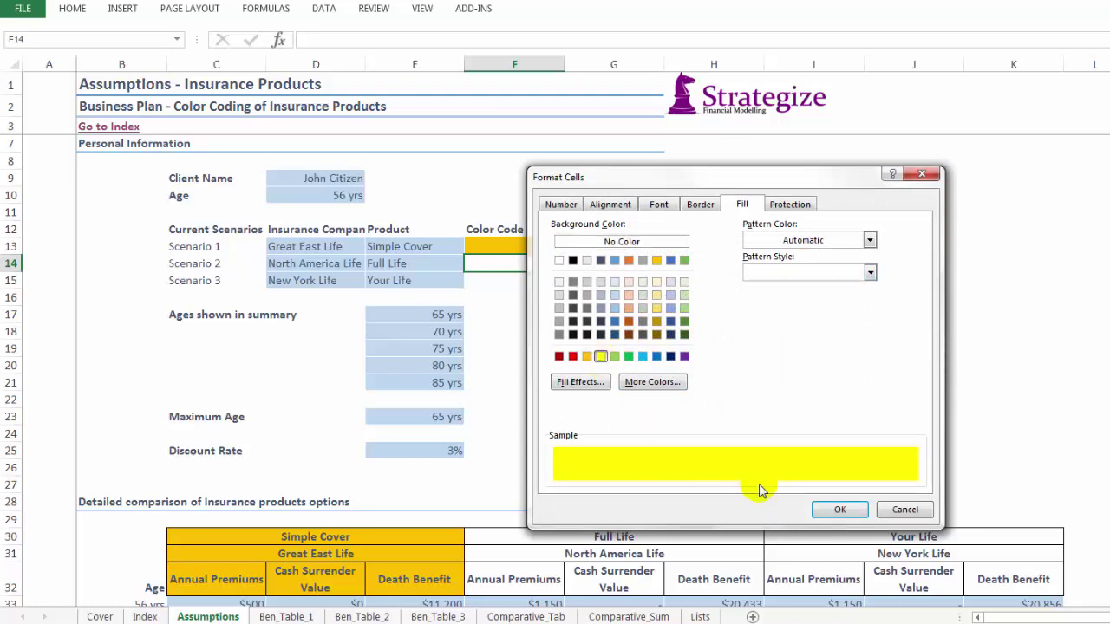
left_click(836, 511)
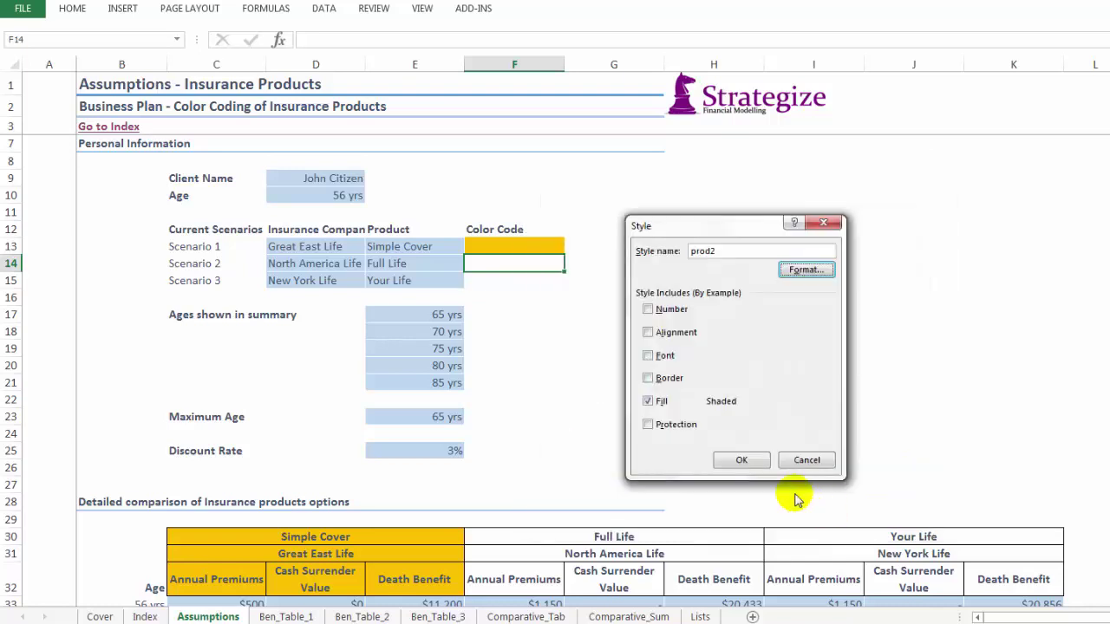
left_click(743, 460)
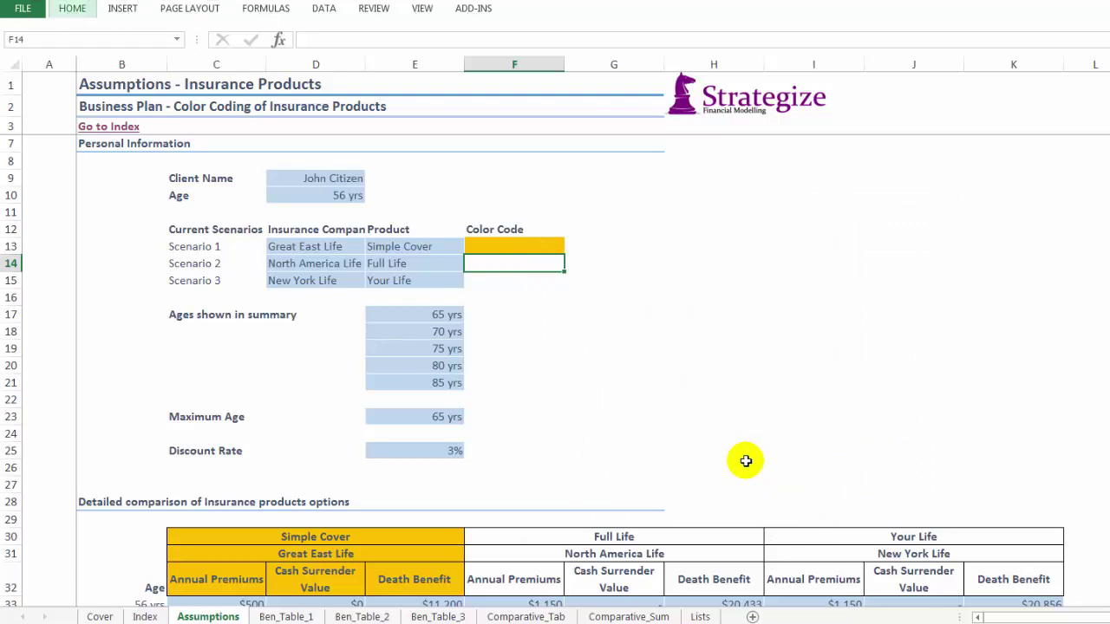
Apply the prod2 cell style to the Scenario 2 color code cell F14.
key("alt")
key("h")
key("j")
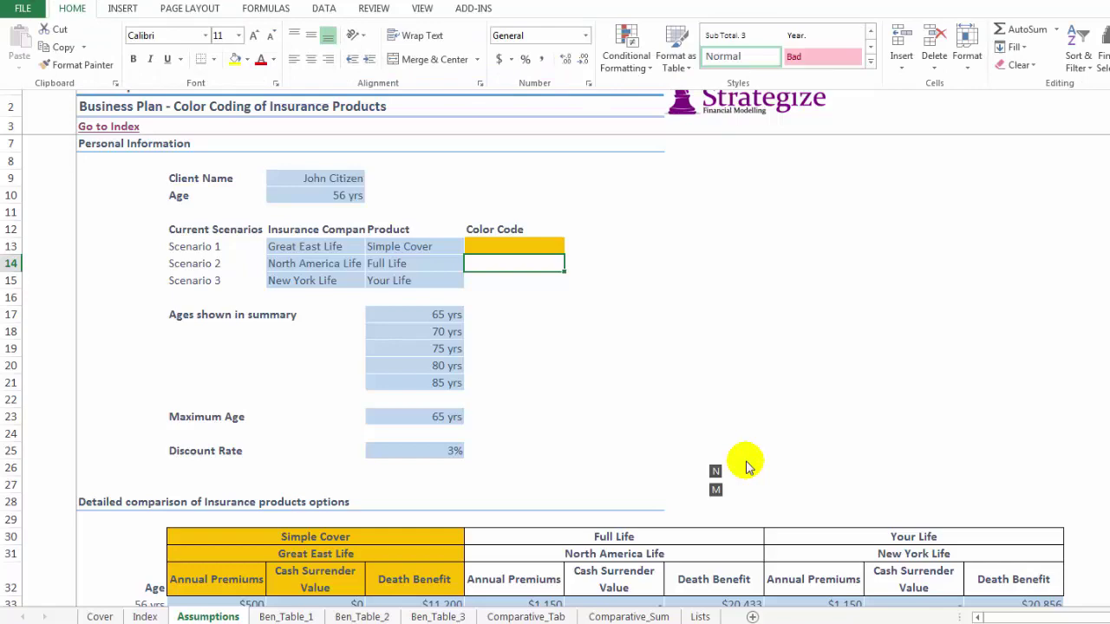
left_click(994, 365)
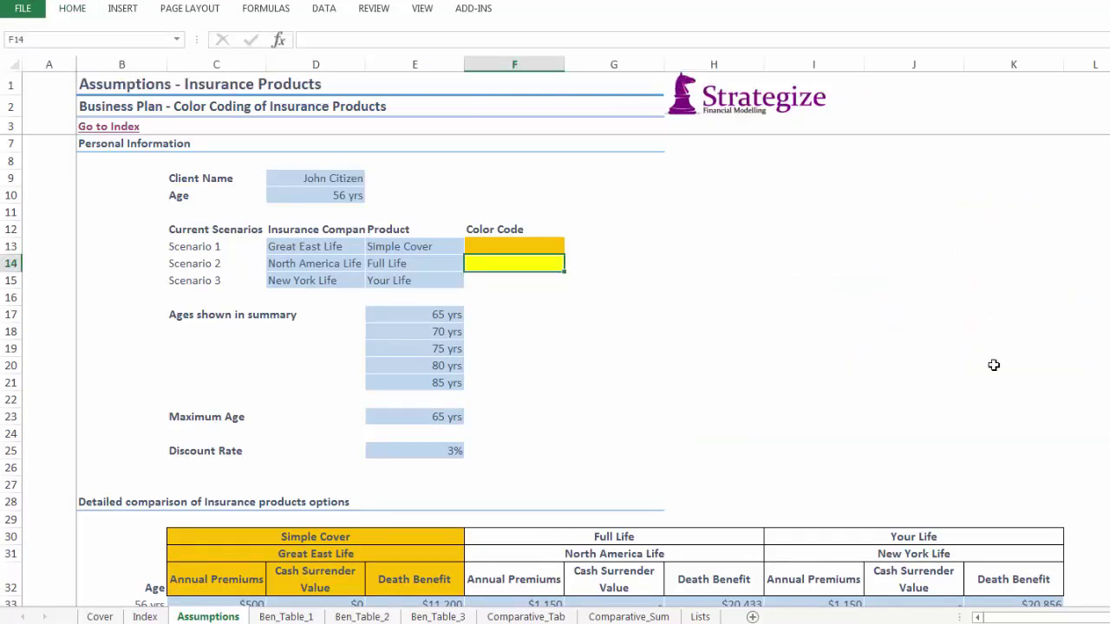
Apply the prod2 cell style to the Full Life North America Life header block F30:H32 in the detailed comparison table.
left_click_drag(495, 539, 674, 579)
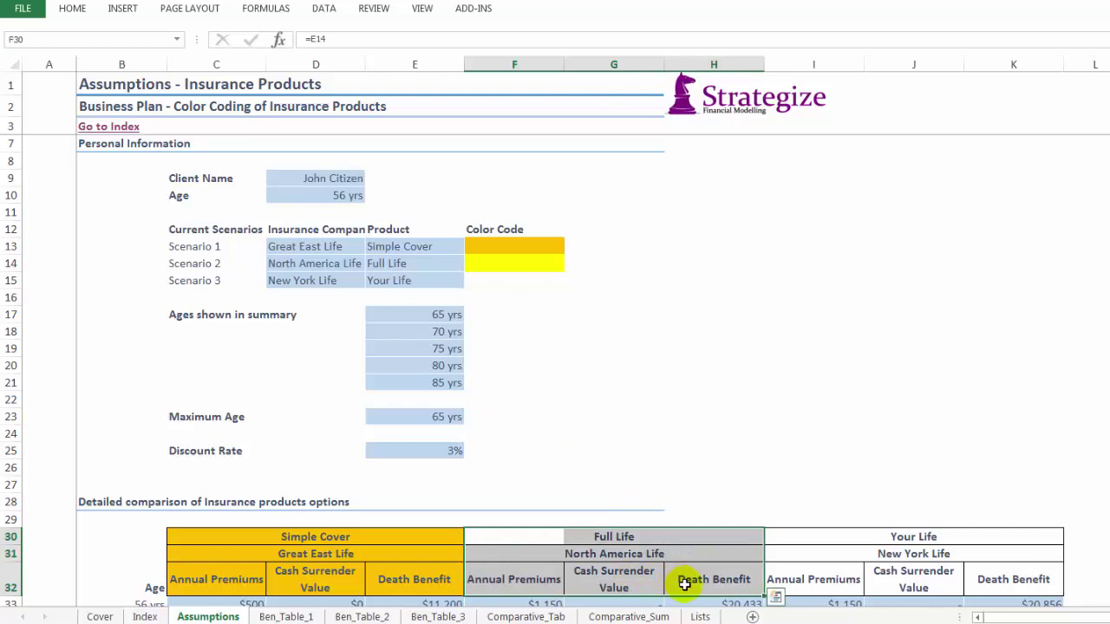
key("alt")
key("h")
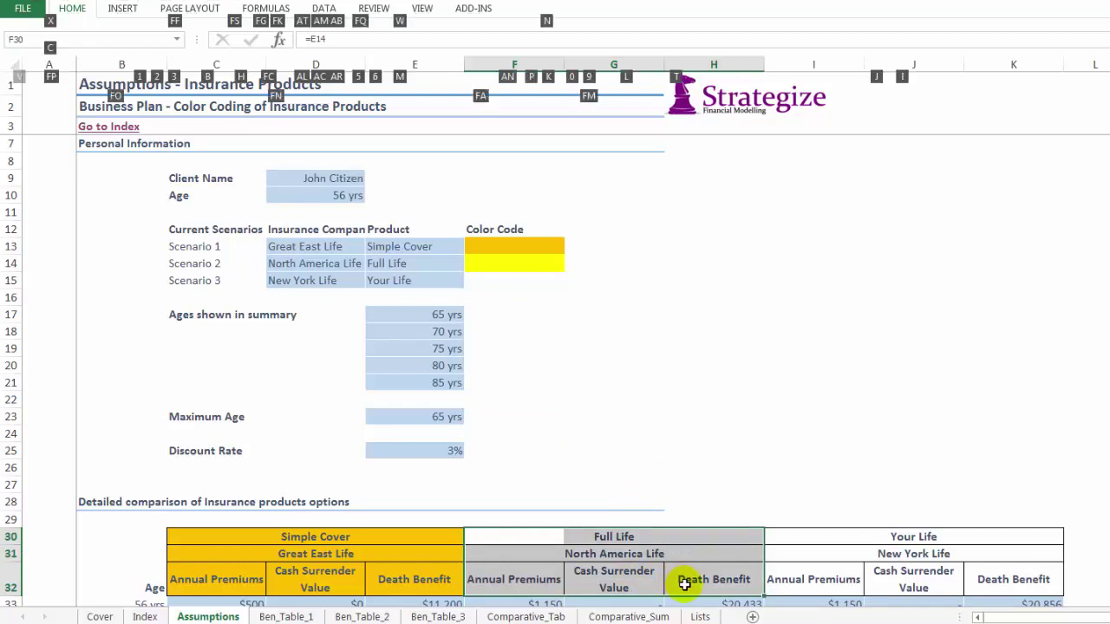
key("j")
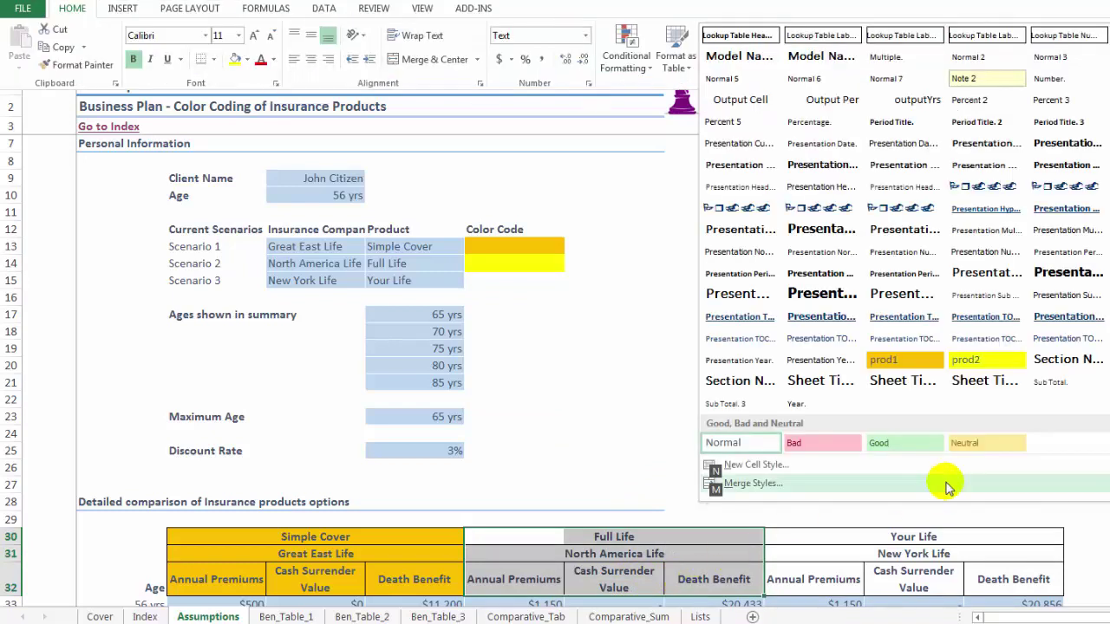
left_click(963, 361)
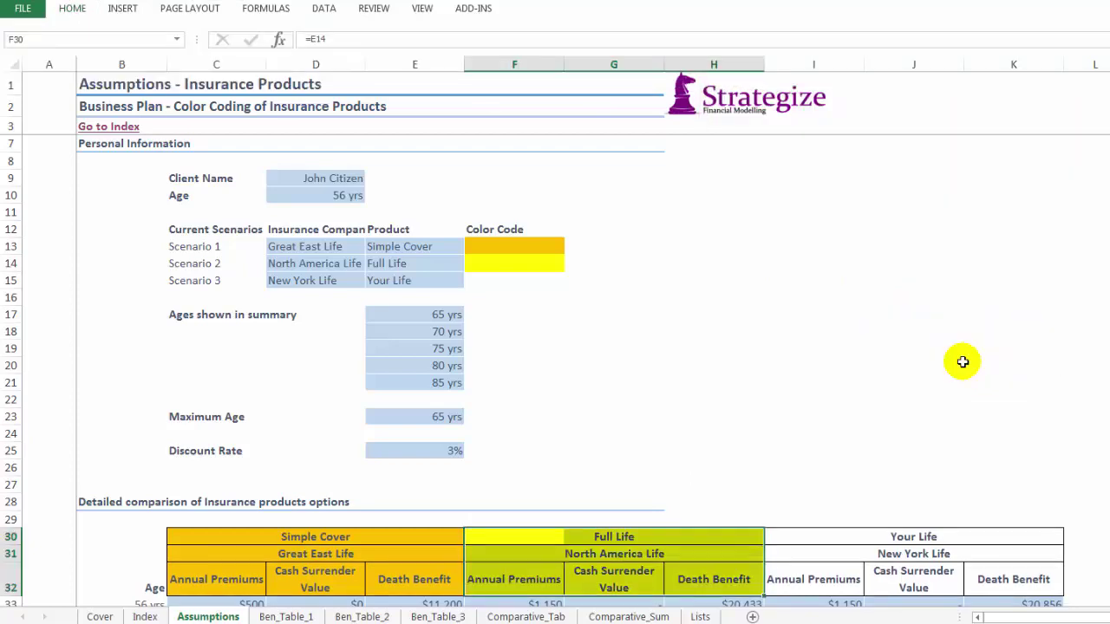
Apply the prod2 cell style to the North America Life - Full Life table header C6:L8 on the Ben_Table_2 sheet.
left_click(537, 267)
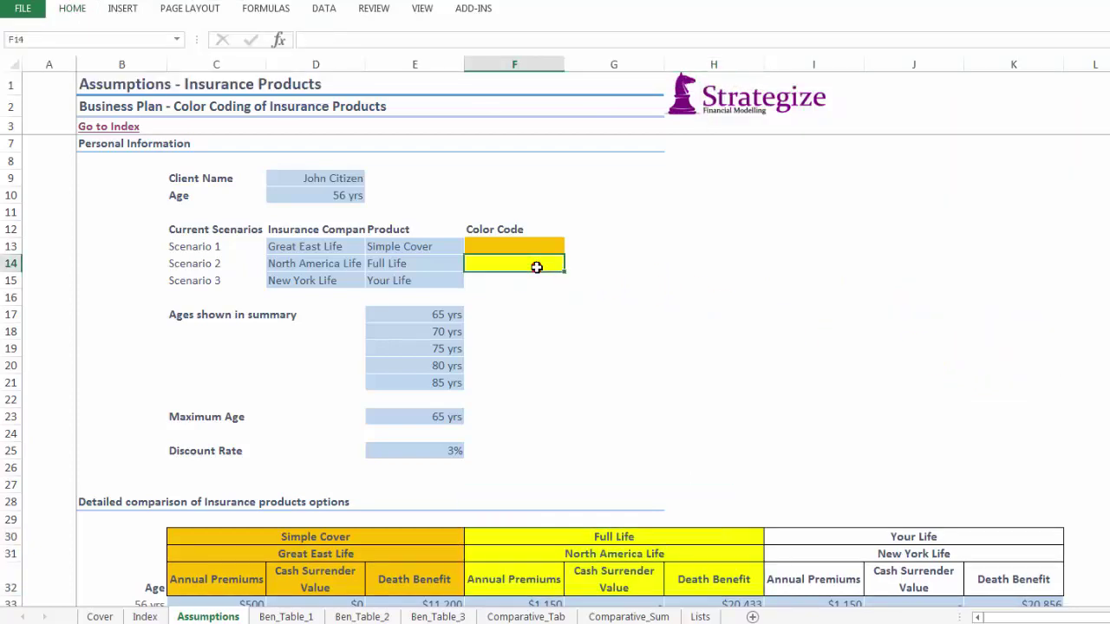
left_click(361, 617)
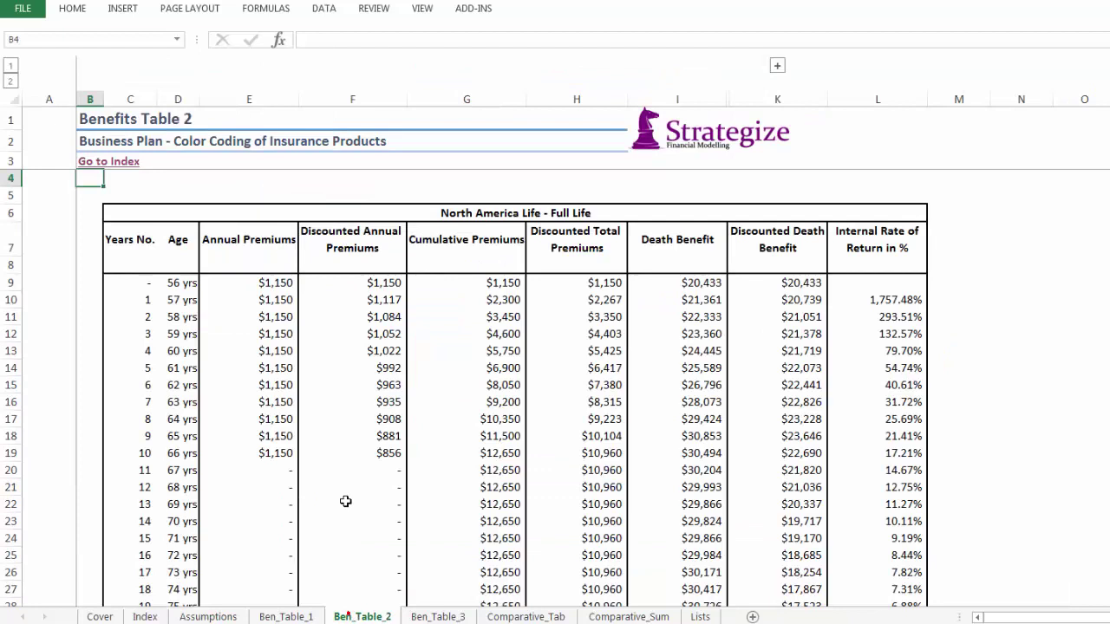
left_click_drag(145, 215, 835, 263)
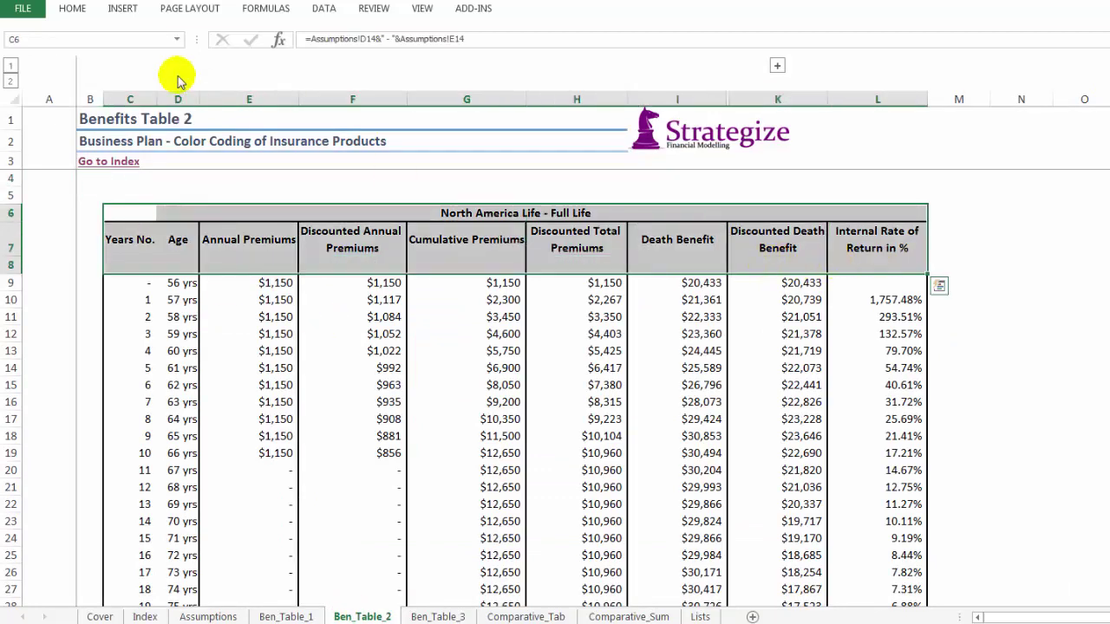
left_click(66, 12)
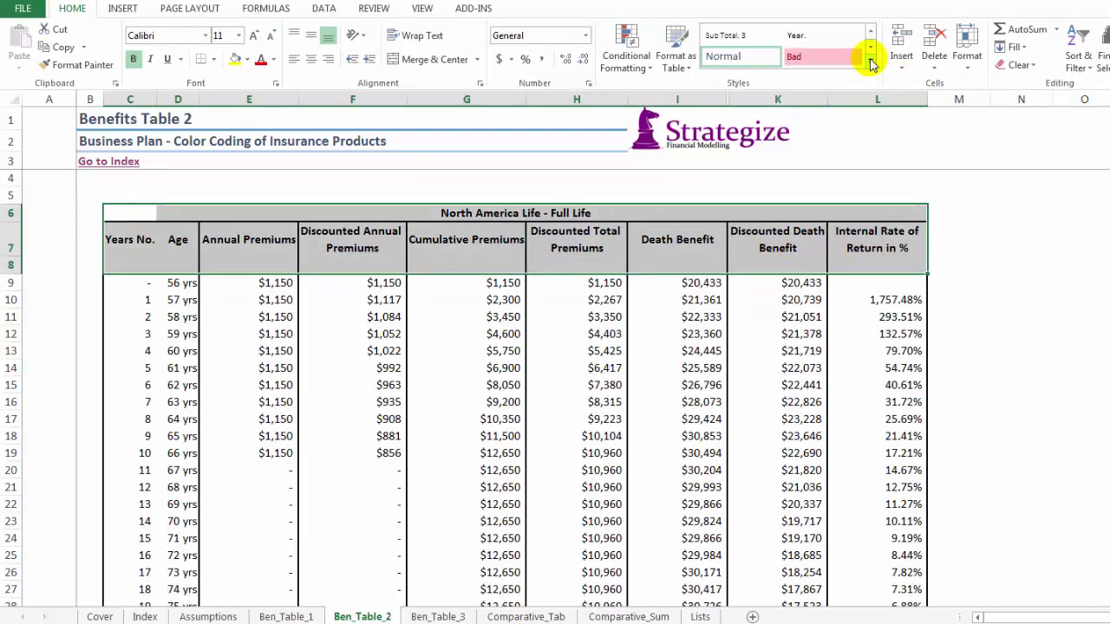
left_click(869, 59)
left_click(970, 363)
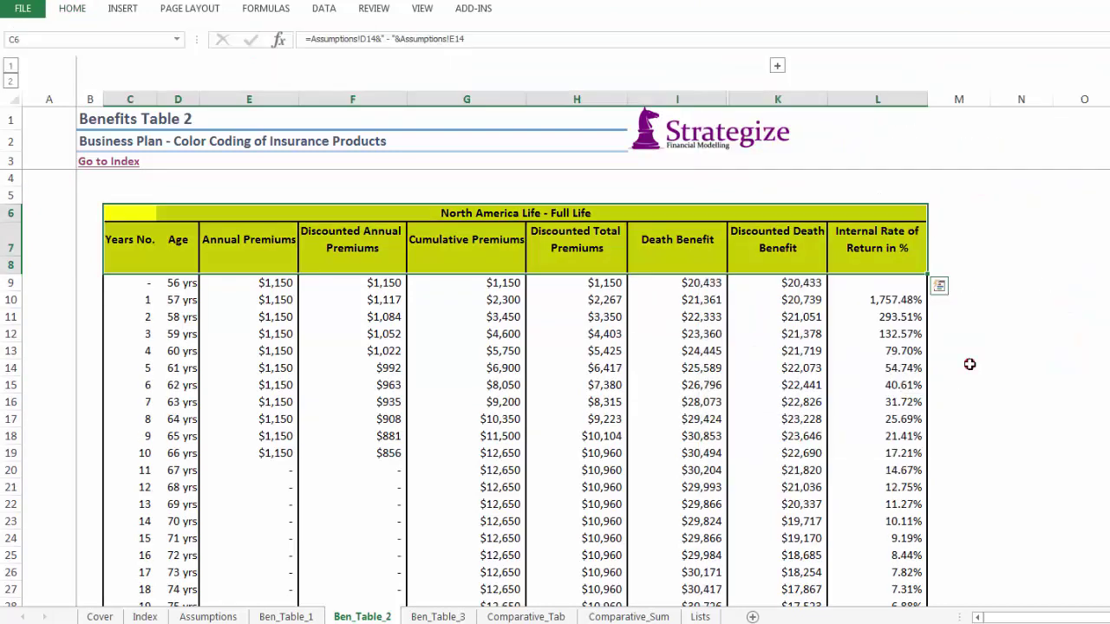
Apply the prod2 cell style to the North America Life Full Life header block H5:J8 on the Comparative_Tab sheet.
left_click(525, 617)
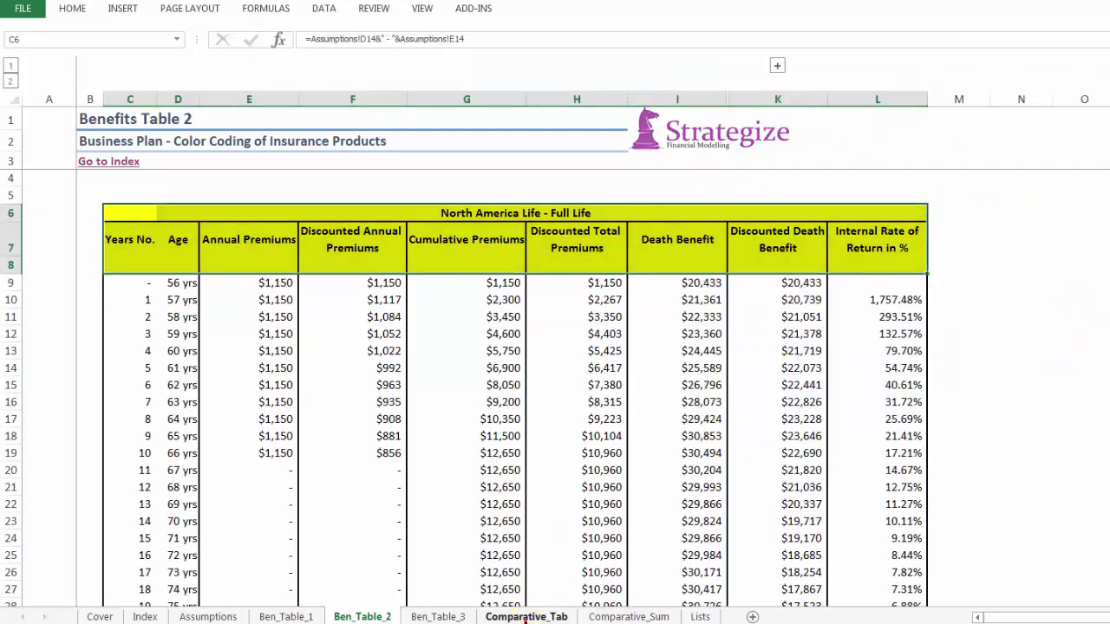
left_click_drag(527, 158, 707, 236)
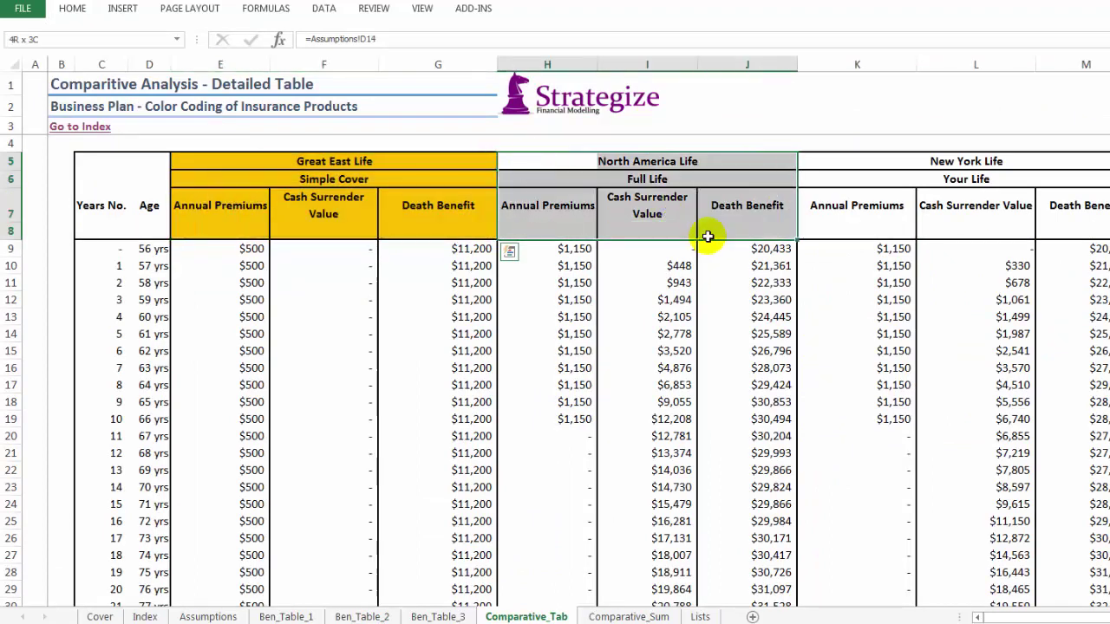
left_click(73, 8)
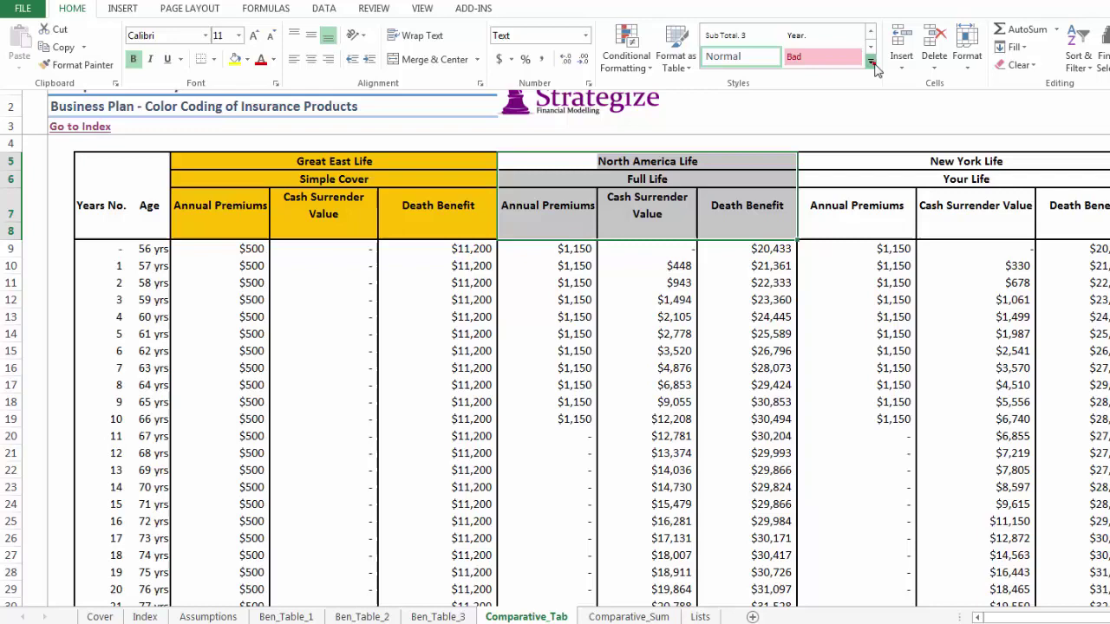
left_click(871, 60)
left_click(965, 361)
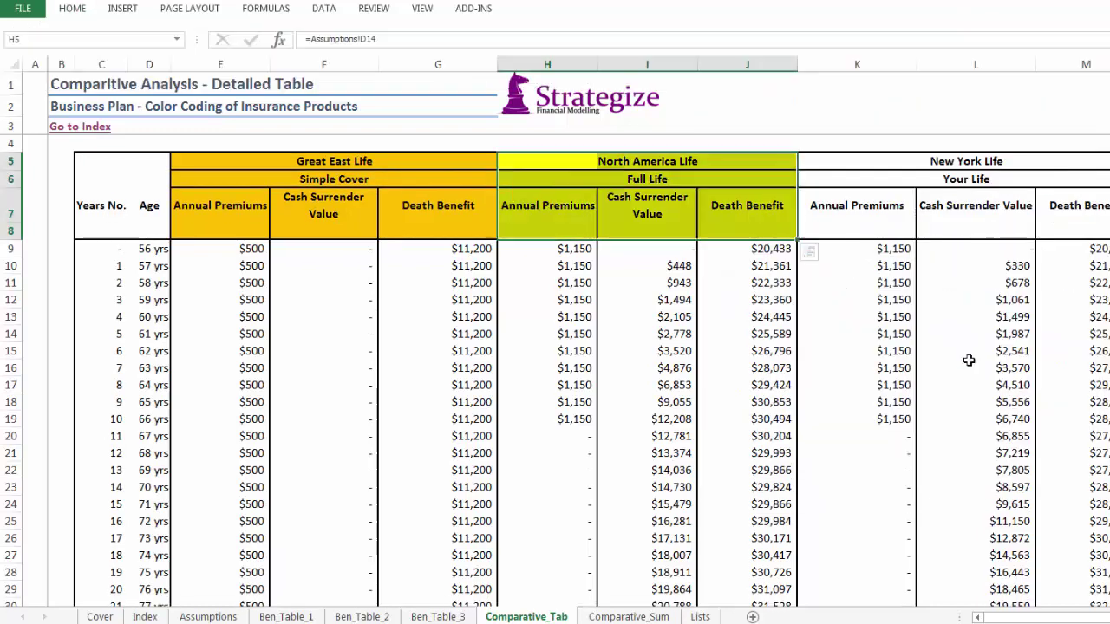
left_click(561, 162)
left_click(842, 164)
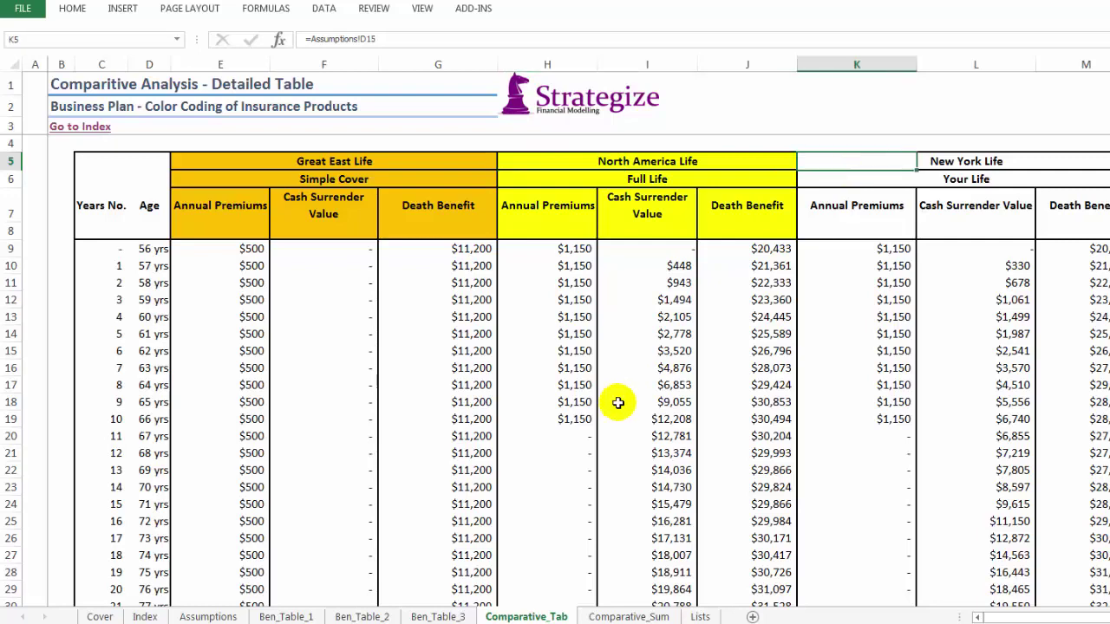
Apply the prod2 cell style to the North America Life Full Life header cells J5:J8 on the Comparative_Sum sheet.
left_click(618, 617)
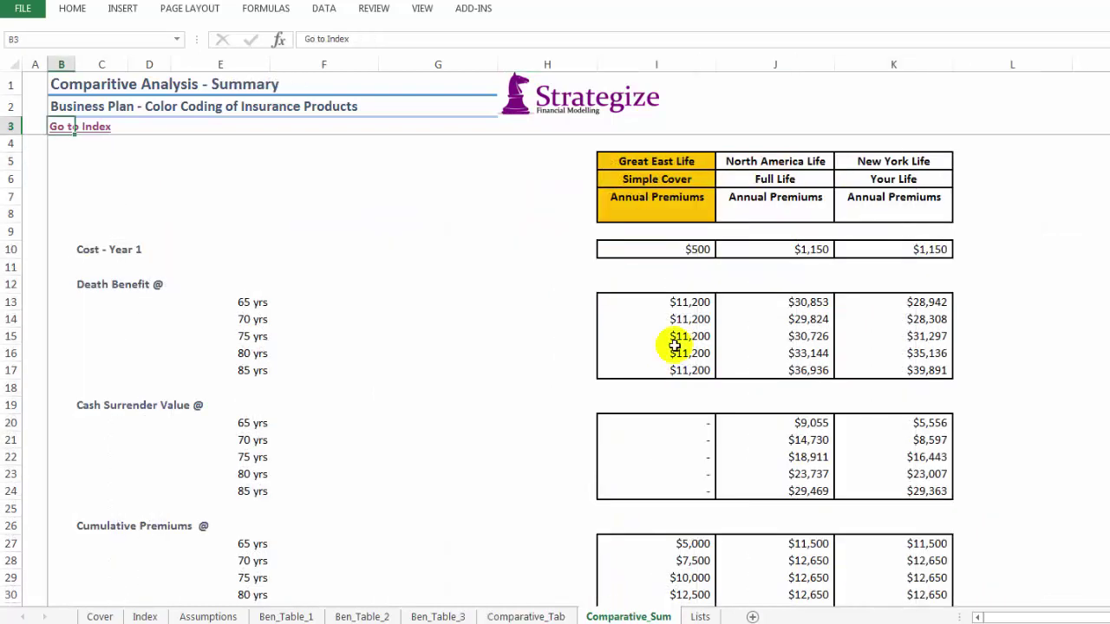
left_click_drag(736, 157, 737, 209)
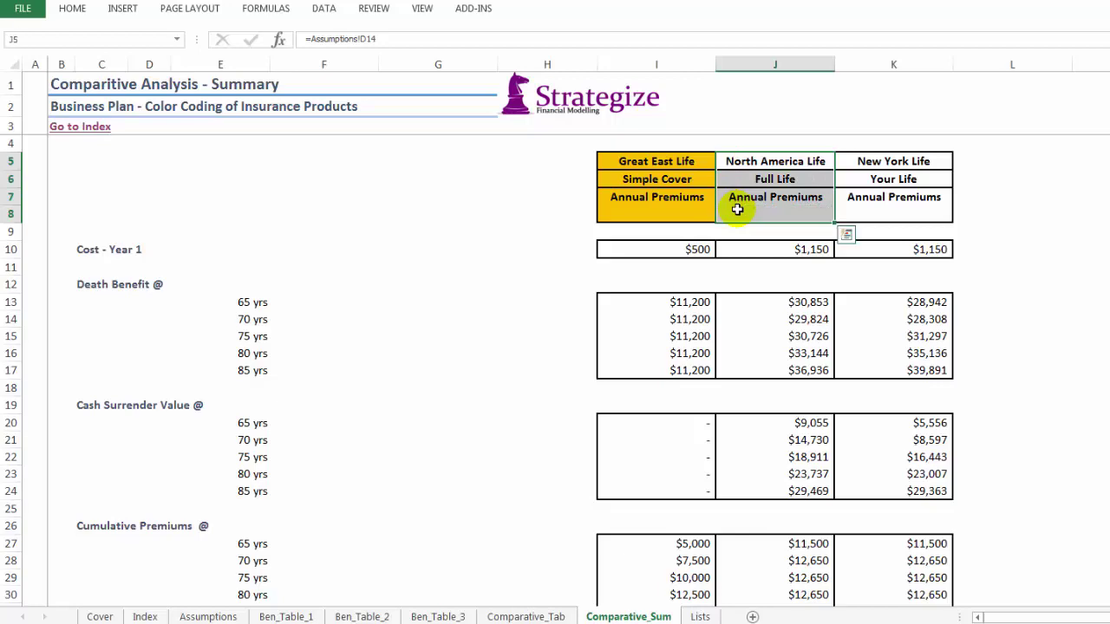
key("alt")
key("h")
key("j")
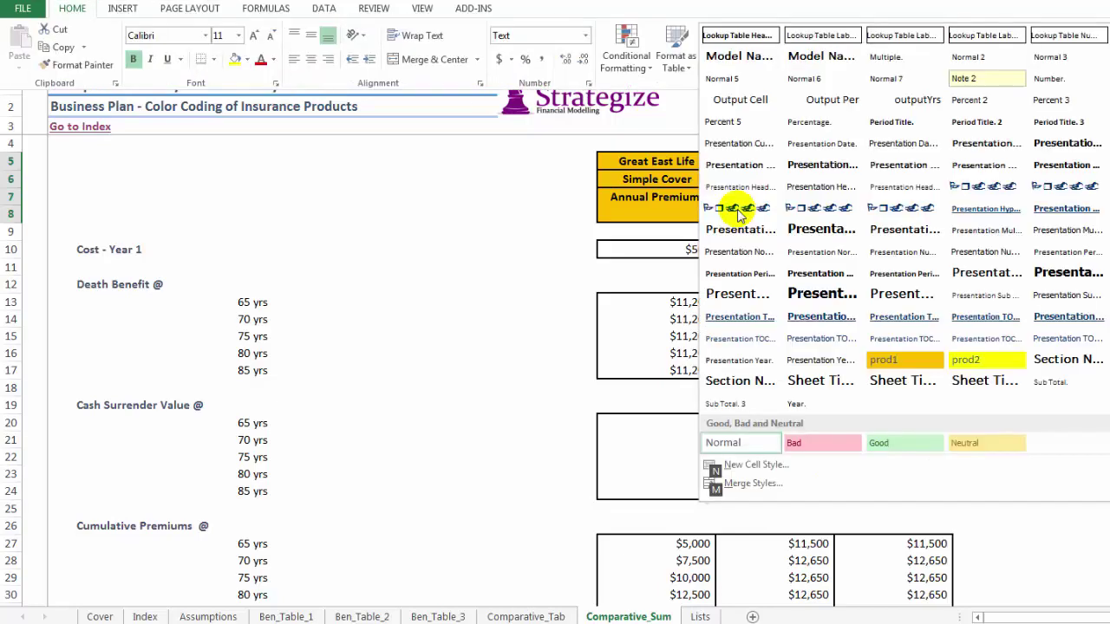
left_click(965, 358)
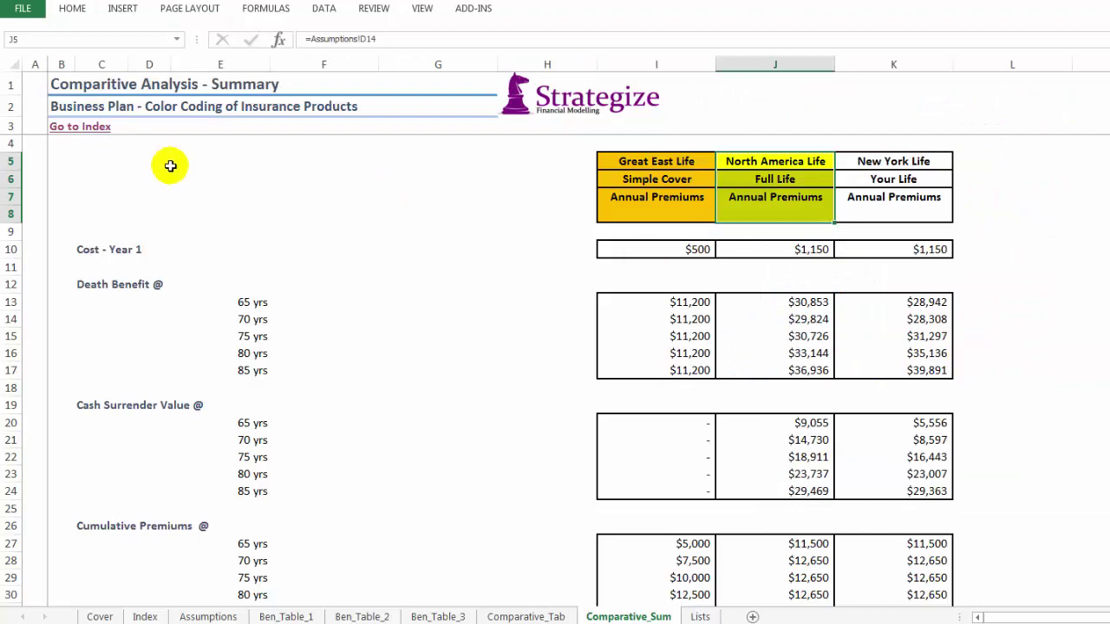
Start a new cell style named prod3 from the Scenario 3 color code cell F15 on the Assumptions sheet.
left_click(59, 127)
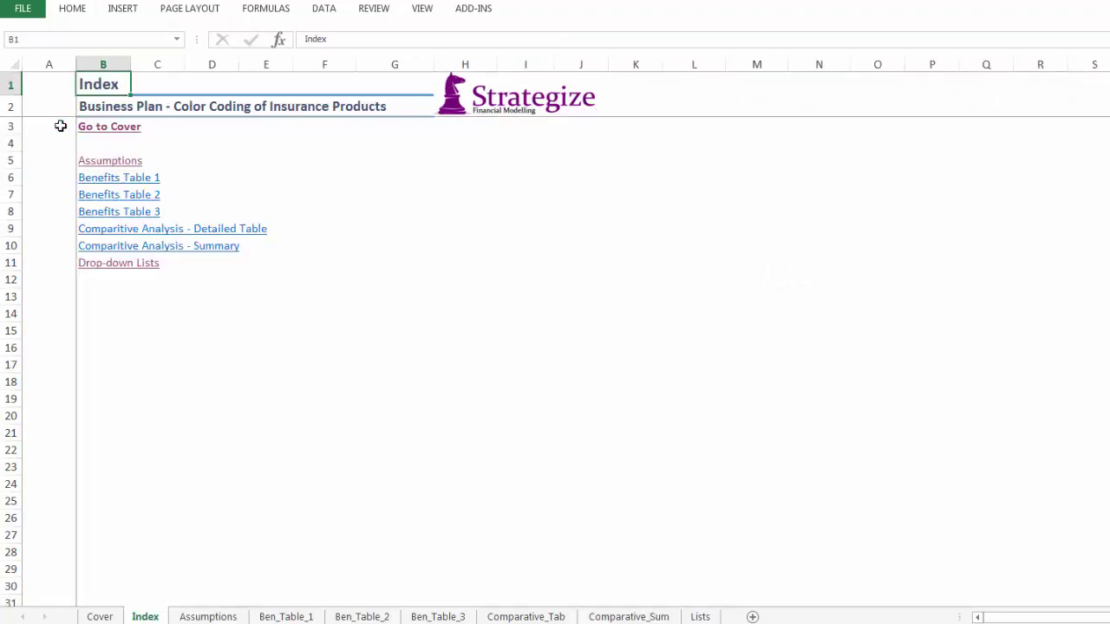
left_click(91, 165)
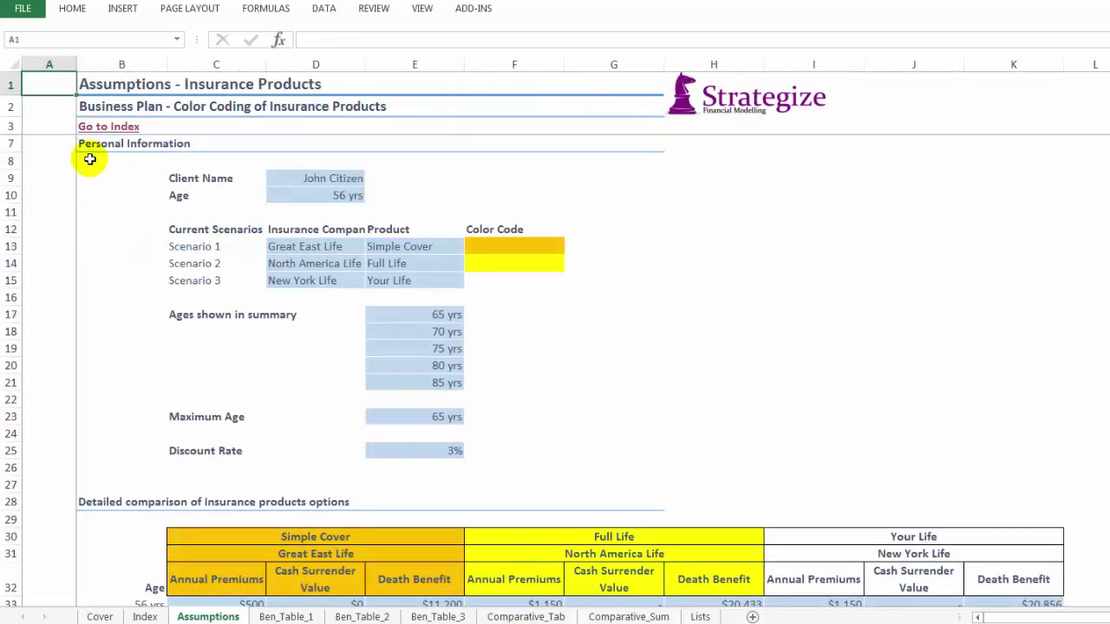
left_click(476, 283)
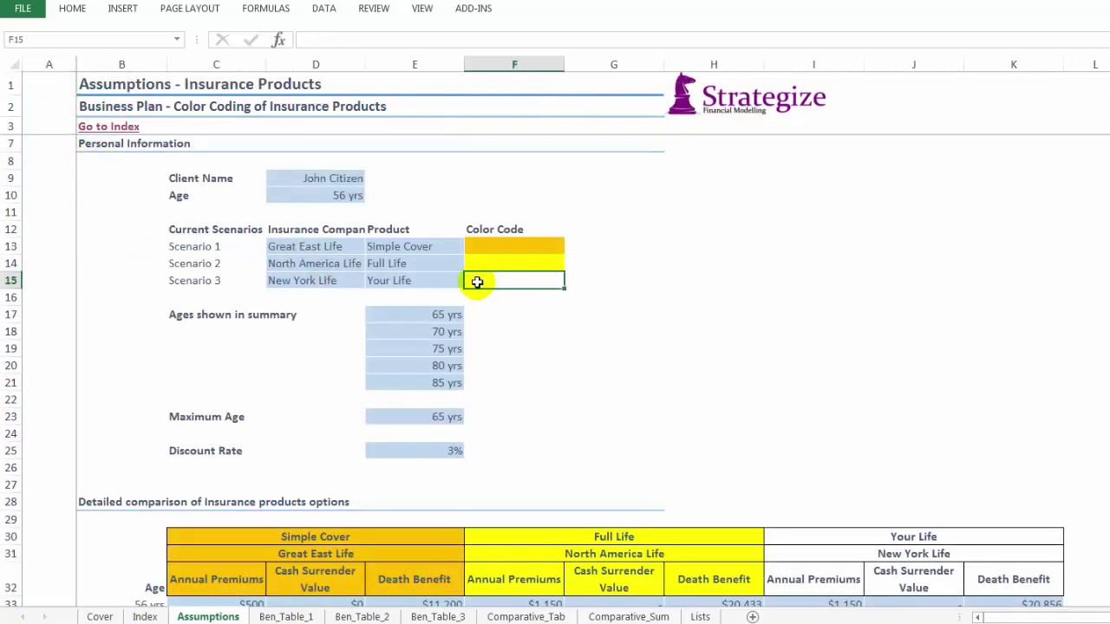
key("alt")
key("h")
key("j")
key("n")
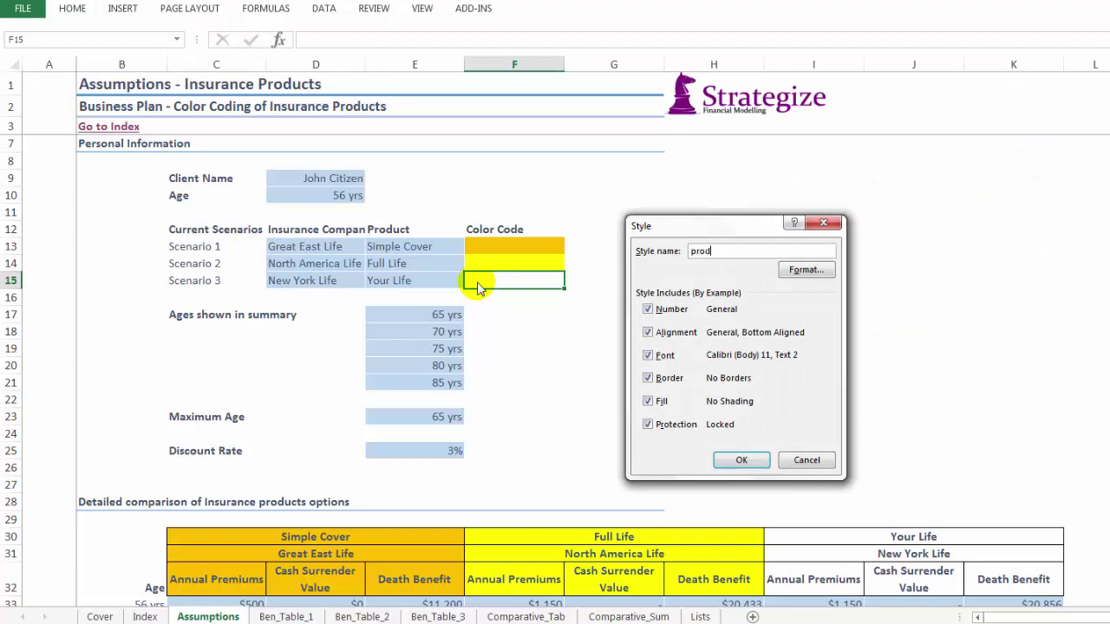
Limit the prod3 style to fill only, excluding number, alignment, font, border and protection, and save it with a light green background.
left_click(648, 332)
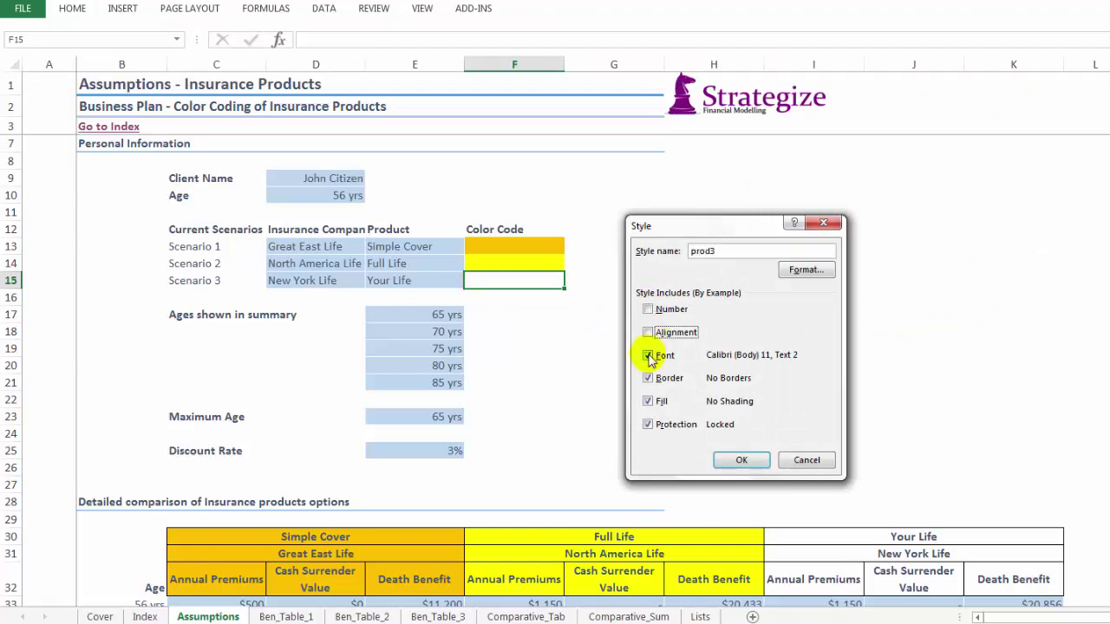
left_click(648, 355)
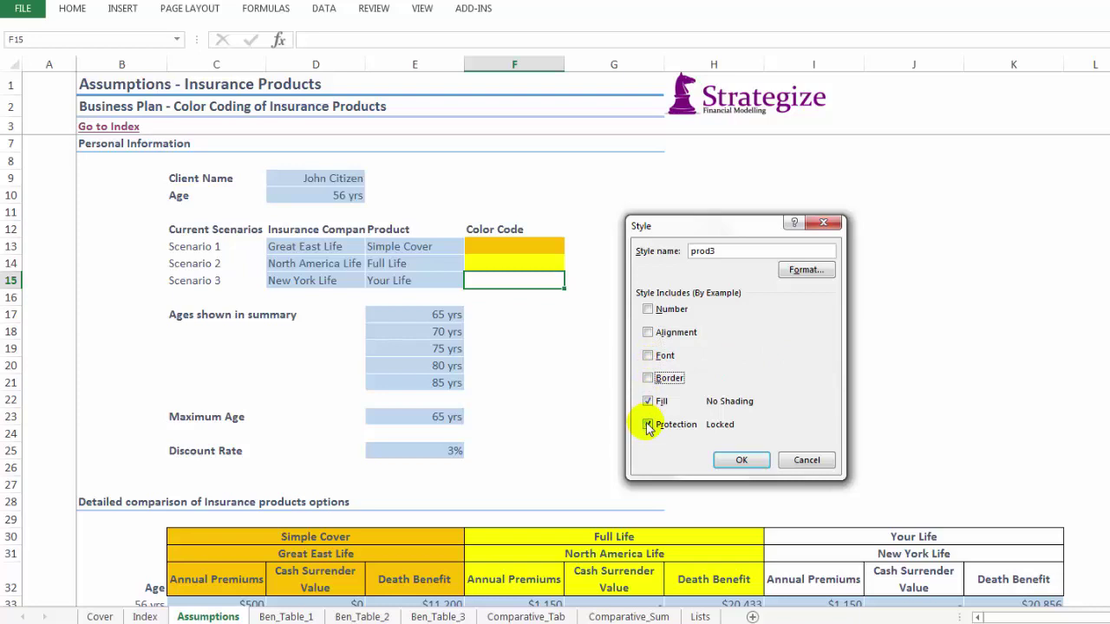
left_click(792, 276)
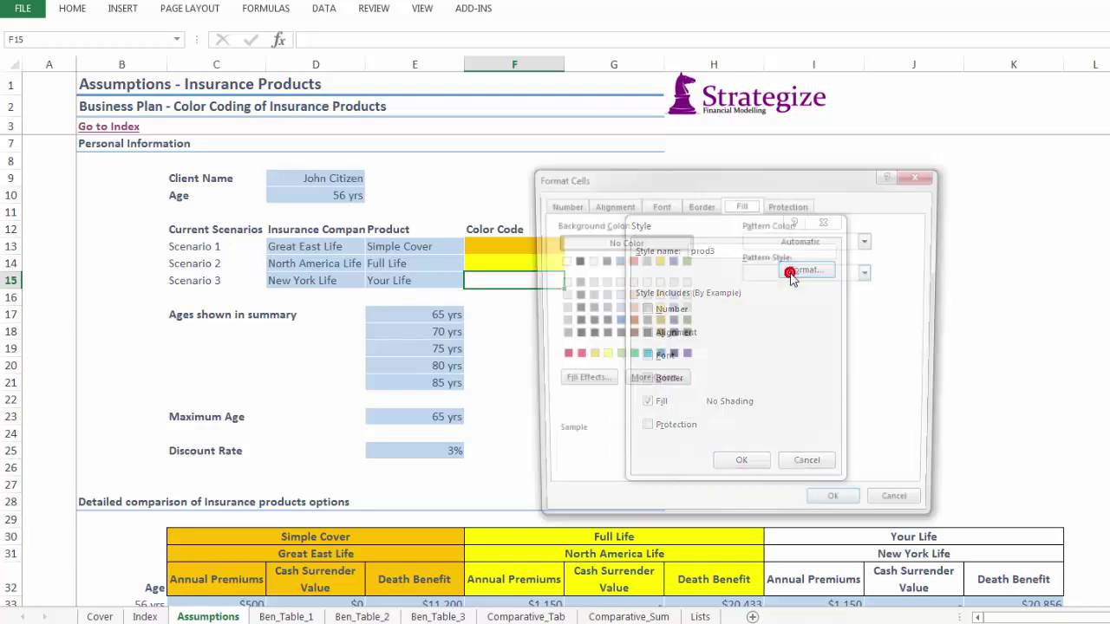
left_click(615, 358)
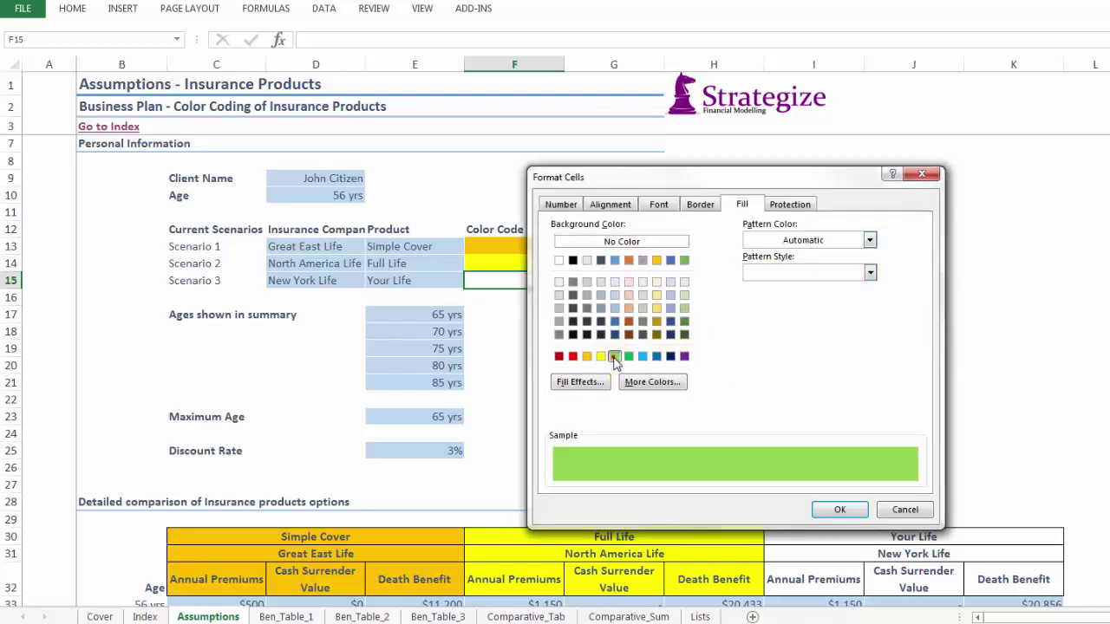
left_click(825, 513)
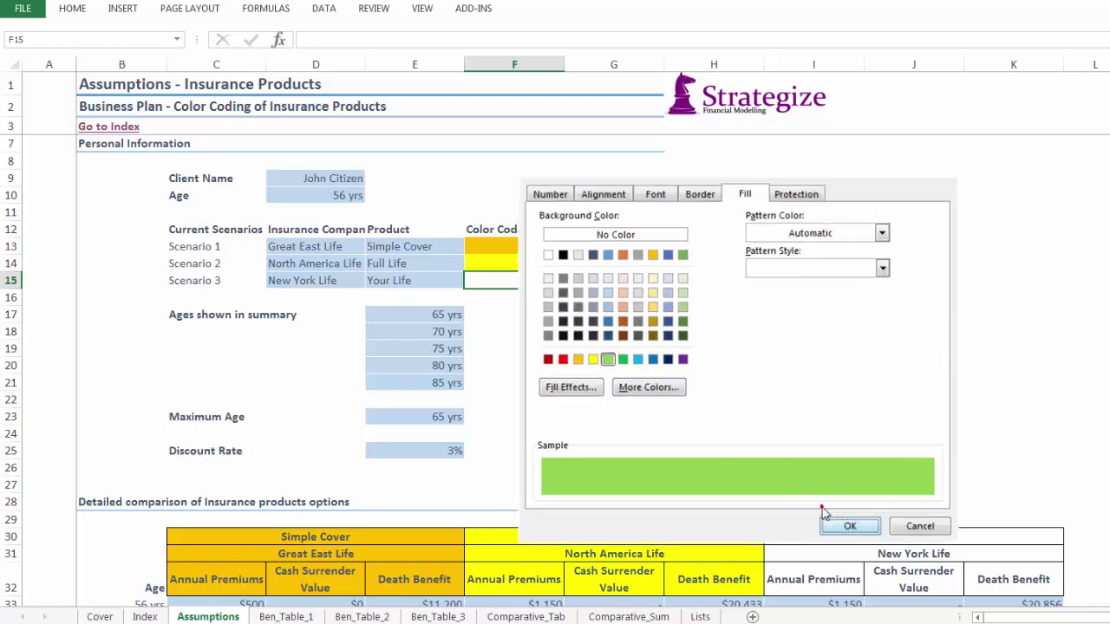
left_click(743, 461)
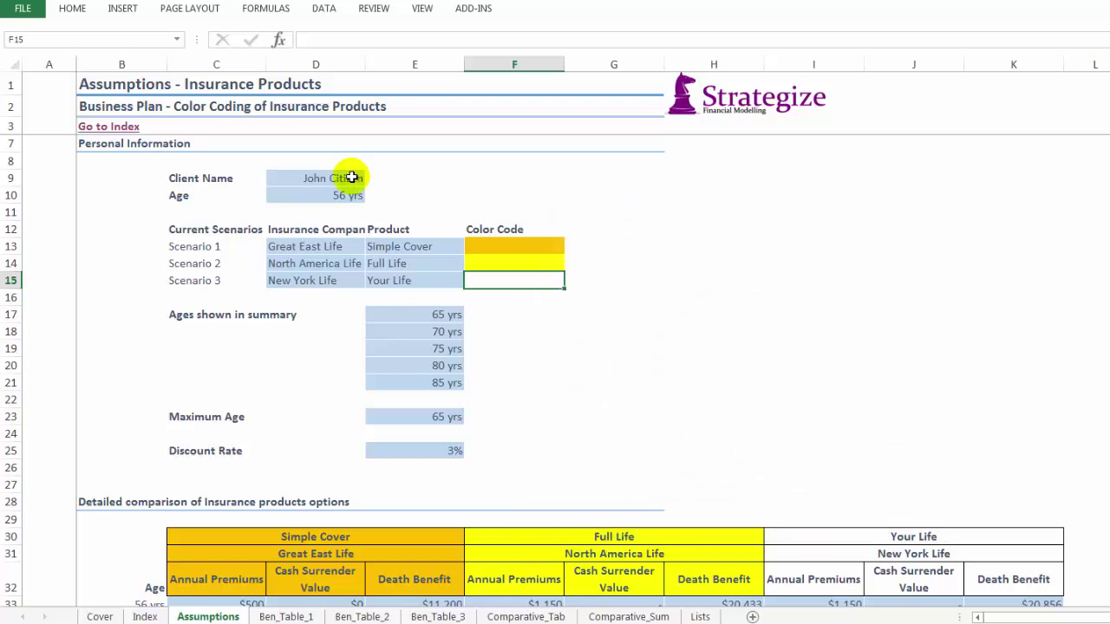
Apply the prod3 cell style to the Scenario 3 color code cell F15.
key("alt+h")
key("j")
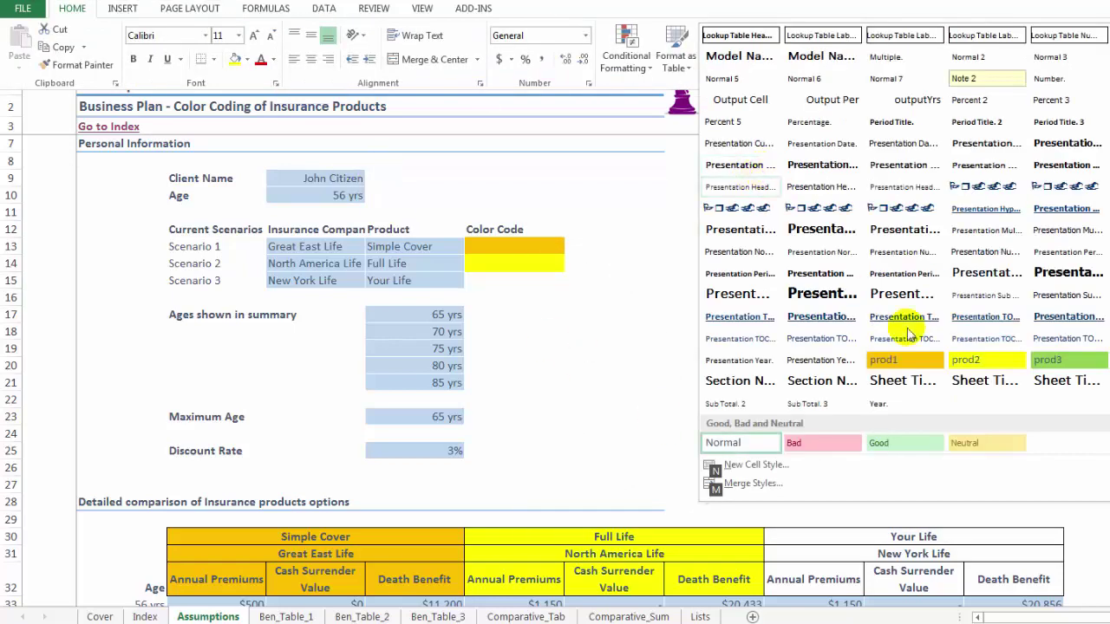
left_click(1036, 373)
Apply the prod3 cell style to the Your Life New York Life header block I30:K32 in the detailed comparison table.
left_click_drag(787, 532, 1003, 587)
key("alt")
key("h")
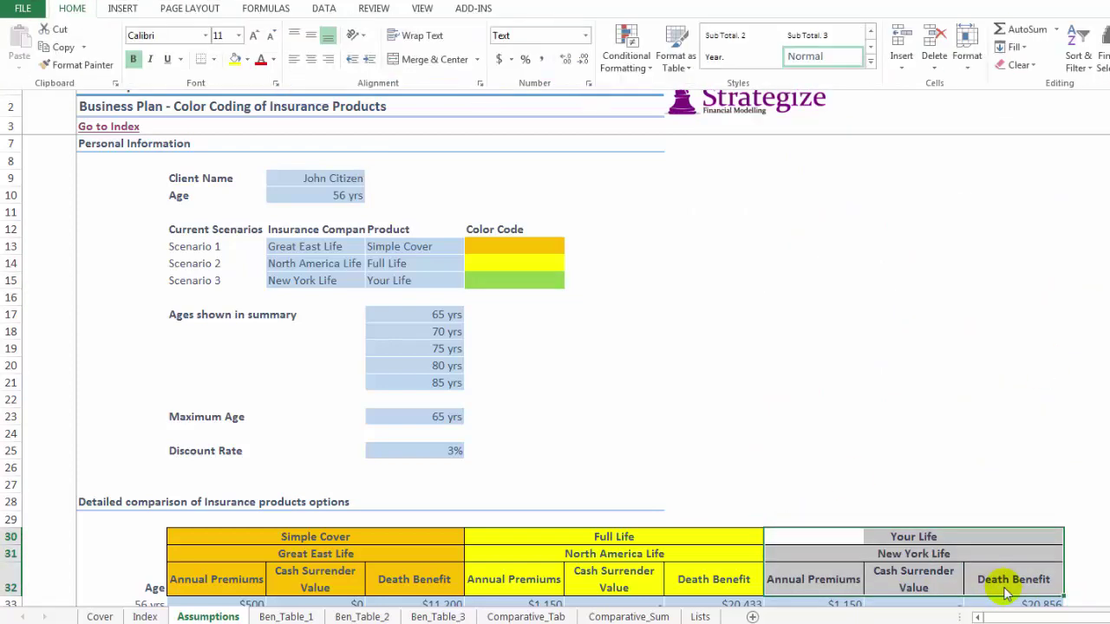
key("j")
left_click(1049, 360)
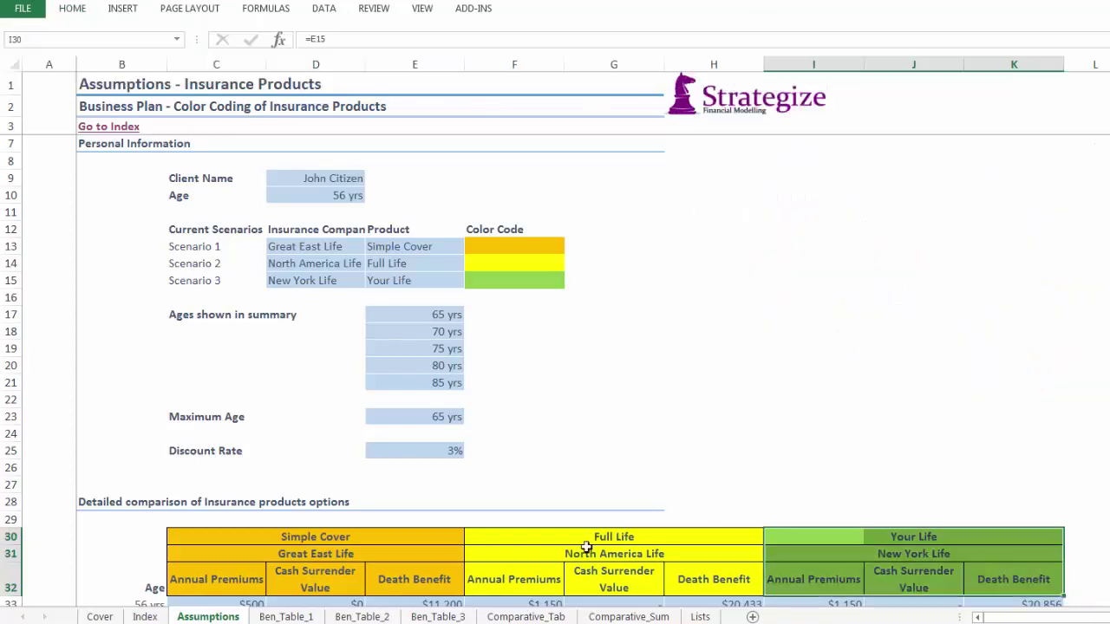
Apply the prod3 cell style to the New York Life - Your Life table header C6:L8 on the Ben_Table_3 sheet.
left_click(438, 617)
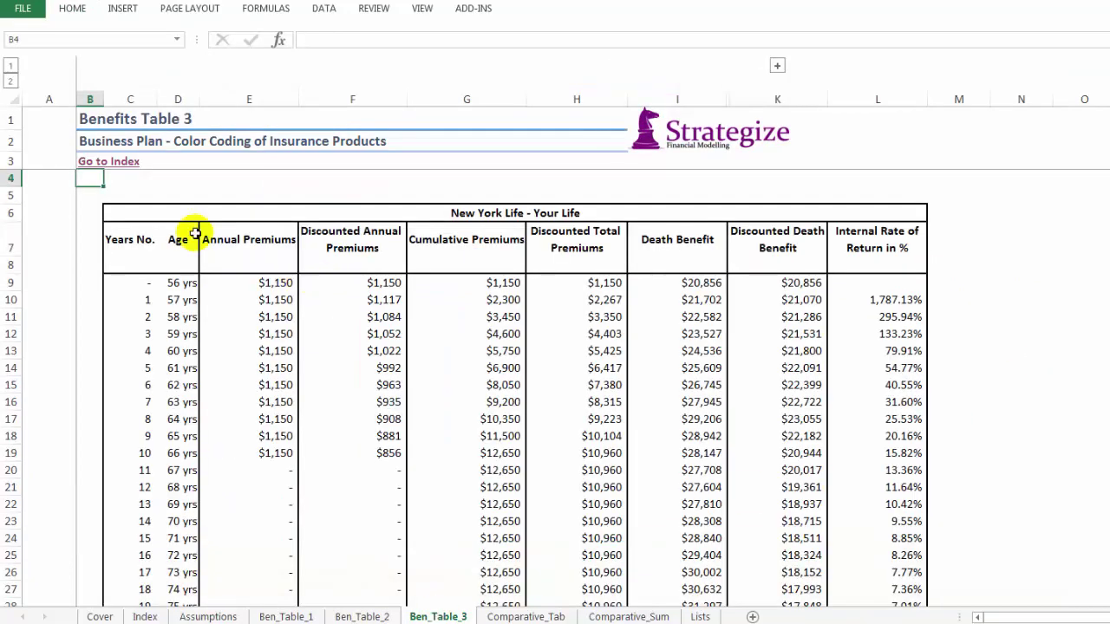
left_click_drag(131, 215, 861, 265)
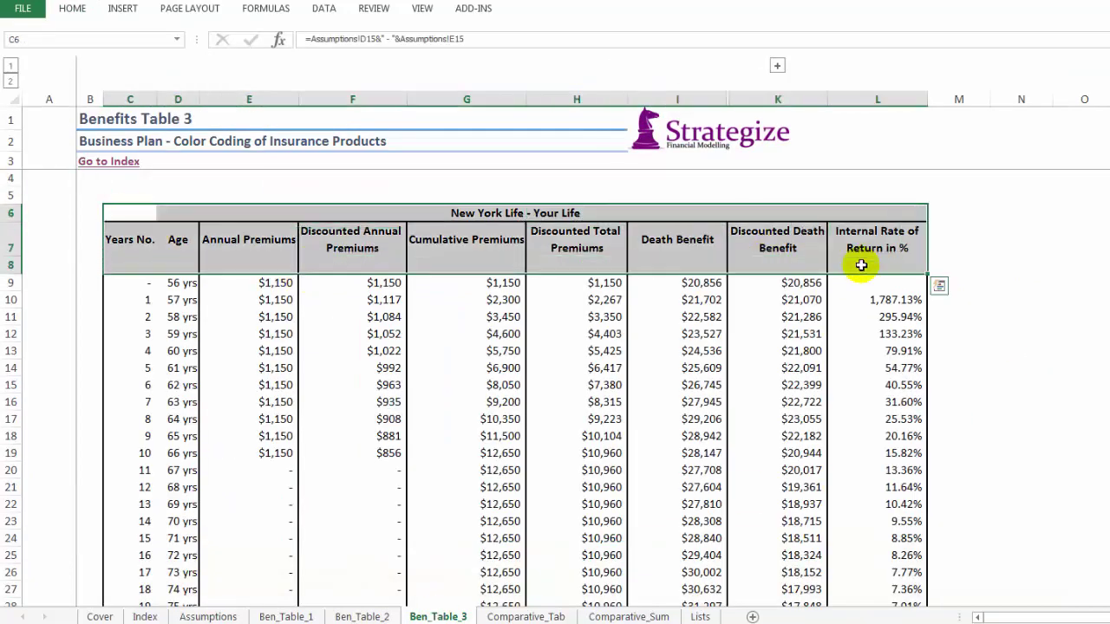
key("alt")
key("h")
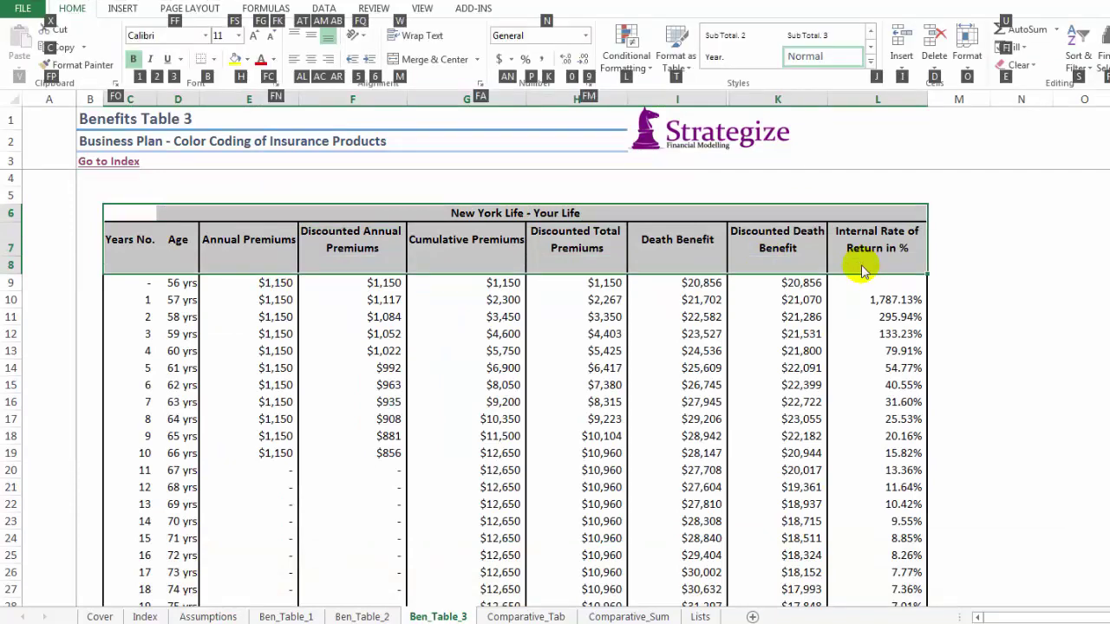
key("j")
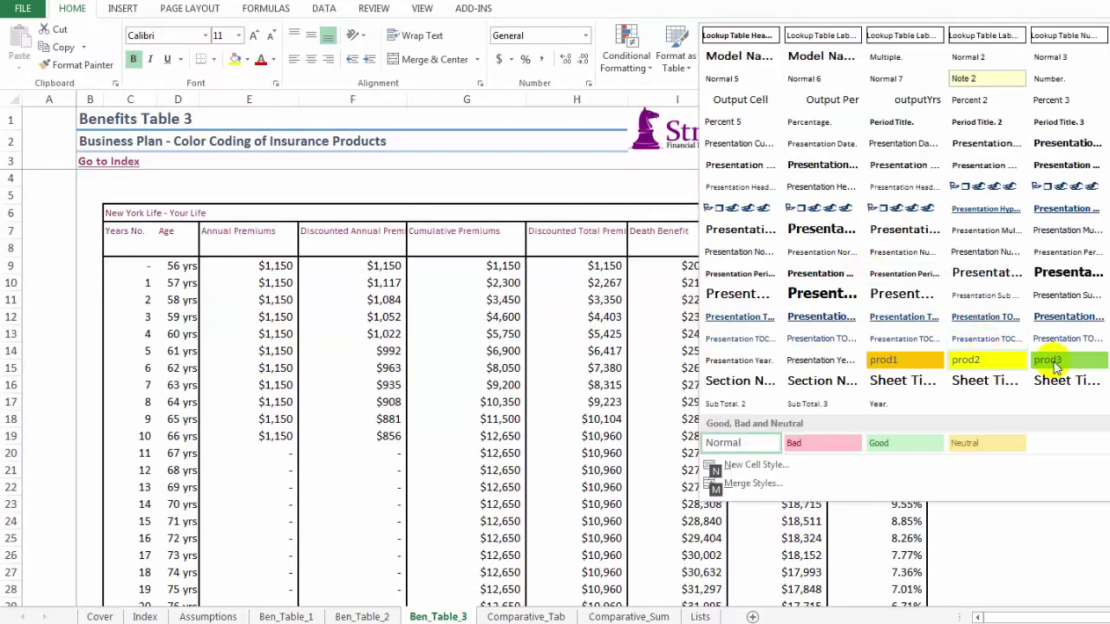
left_click(1053, 360)
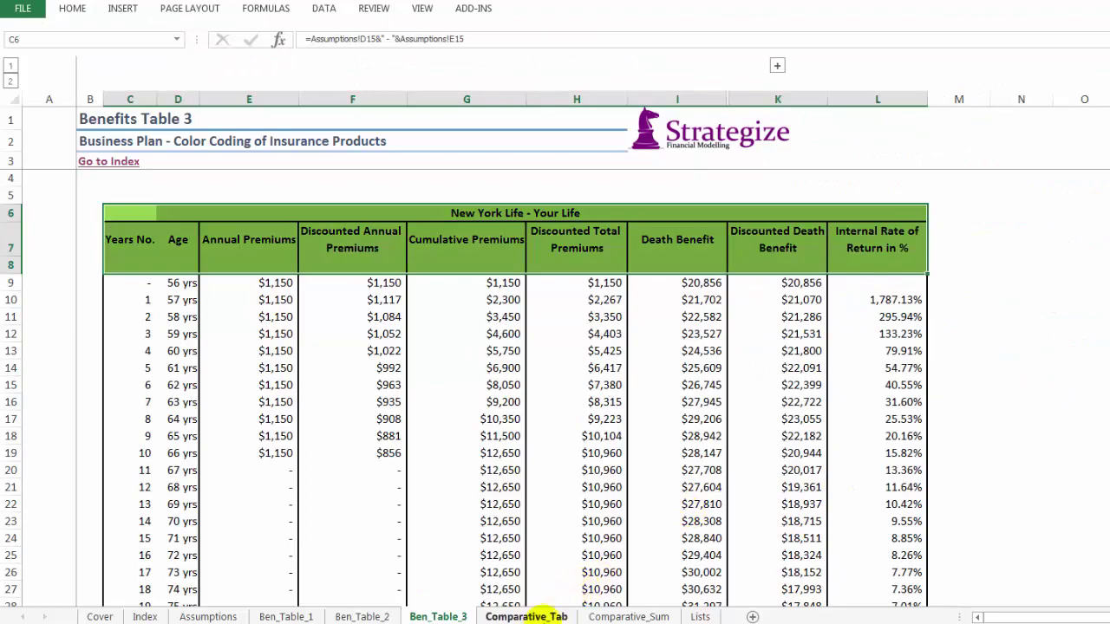
Apply the prod3 cell style to the New York Life - Your Life header block K5:M8 on the Comparative_Tab sheet.
left_click(525, 616)
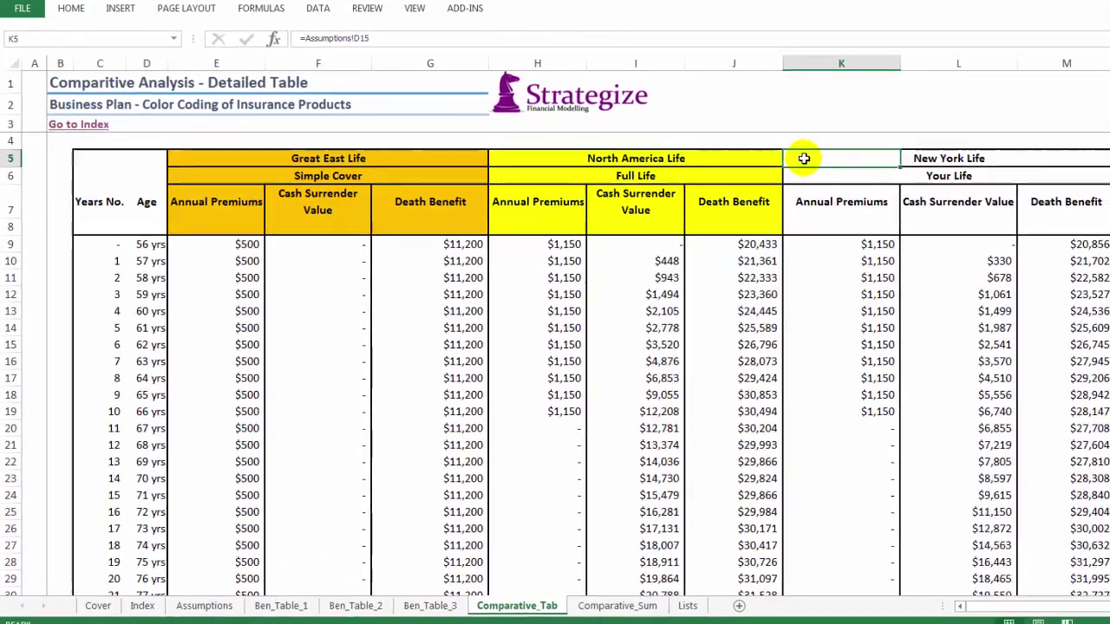
left_click_drag(815, 157, 1046, 226)
key("alt")
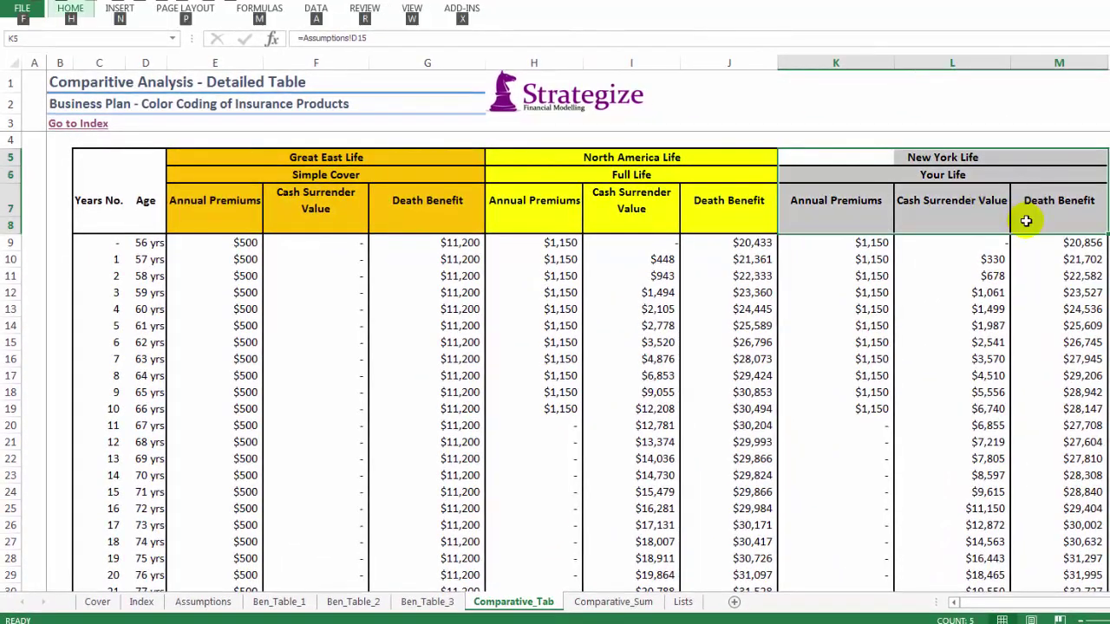
key("h")
key("j")
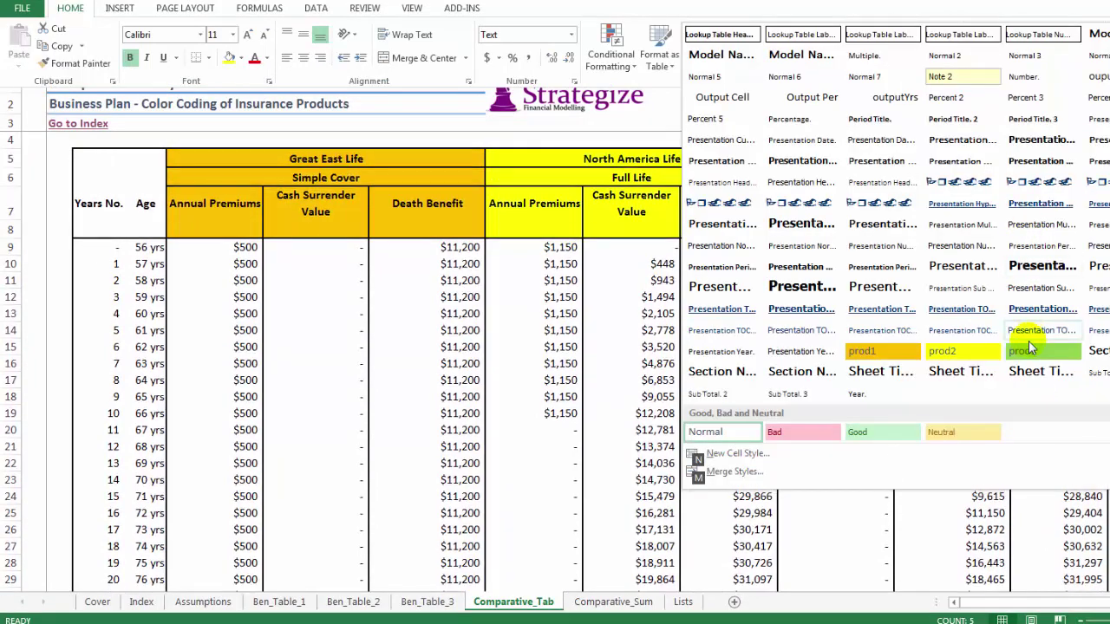
left_click(1028, 351)
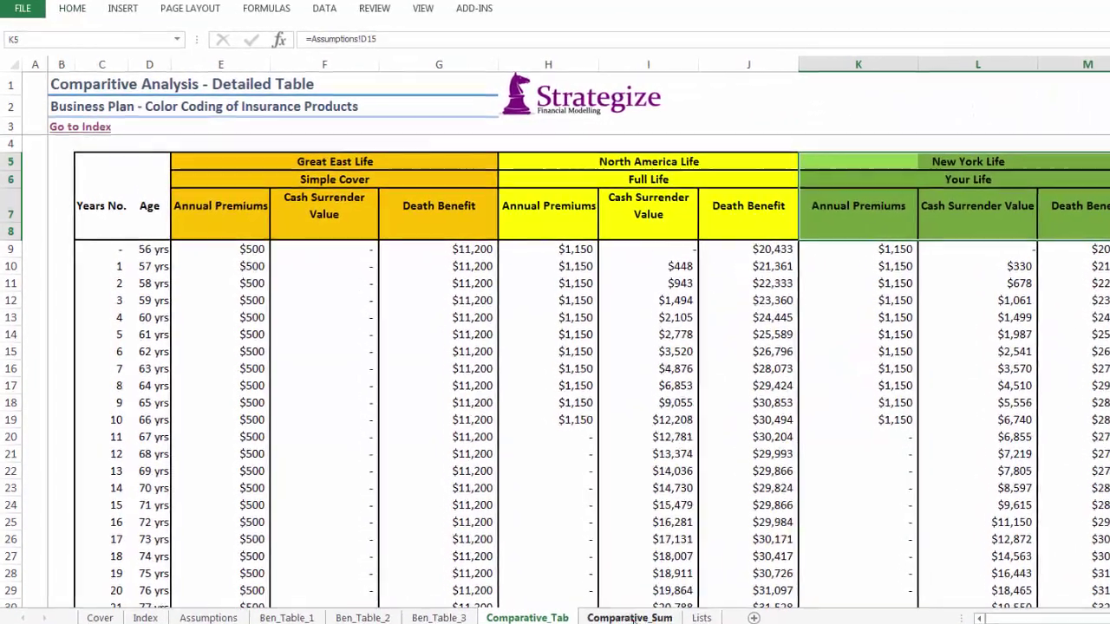
Apply the prod3 cell style to the New York Life header cells K5:K8 on the Comparative_Sum sheet.
left_click(621, 610)
mouse_move(856, 161)
left_mouse_down()
mouse_move(852, 211)
mouse_move(865, 213)
left_mouse_up()
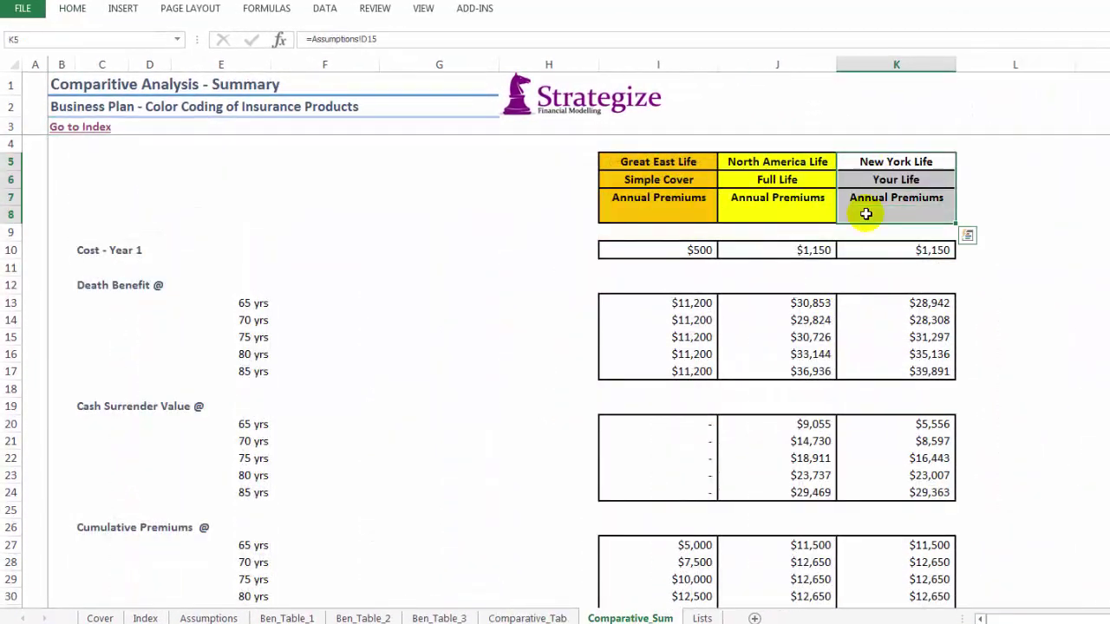
key("alt")
key("h")
key("j")
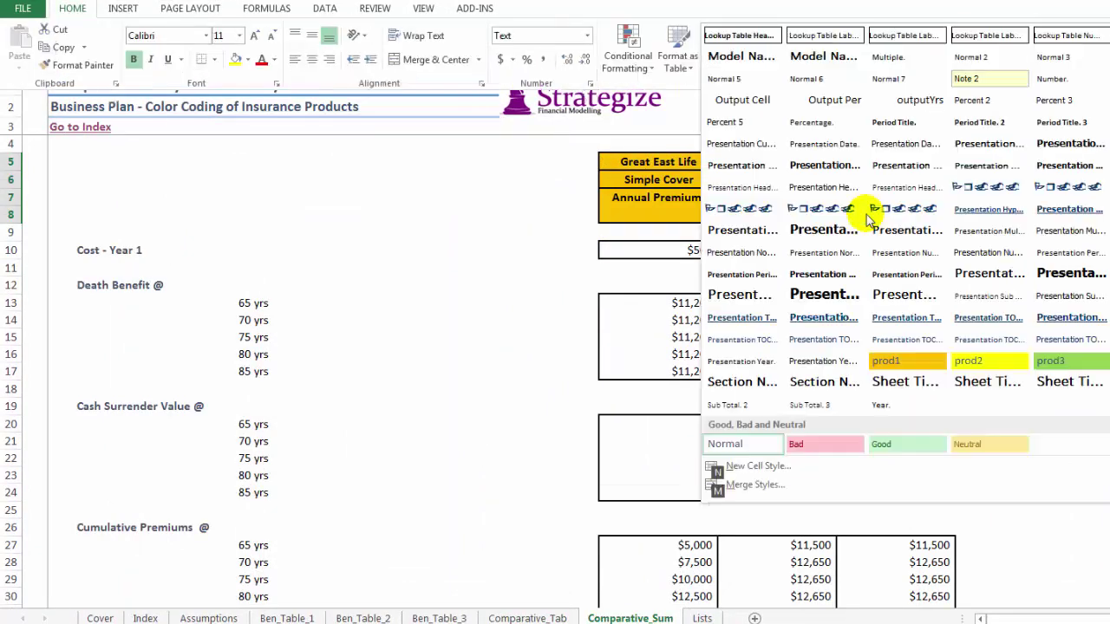
left_click(1048, 361)
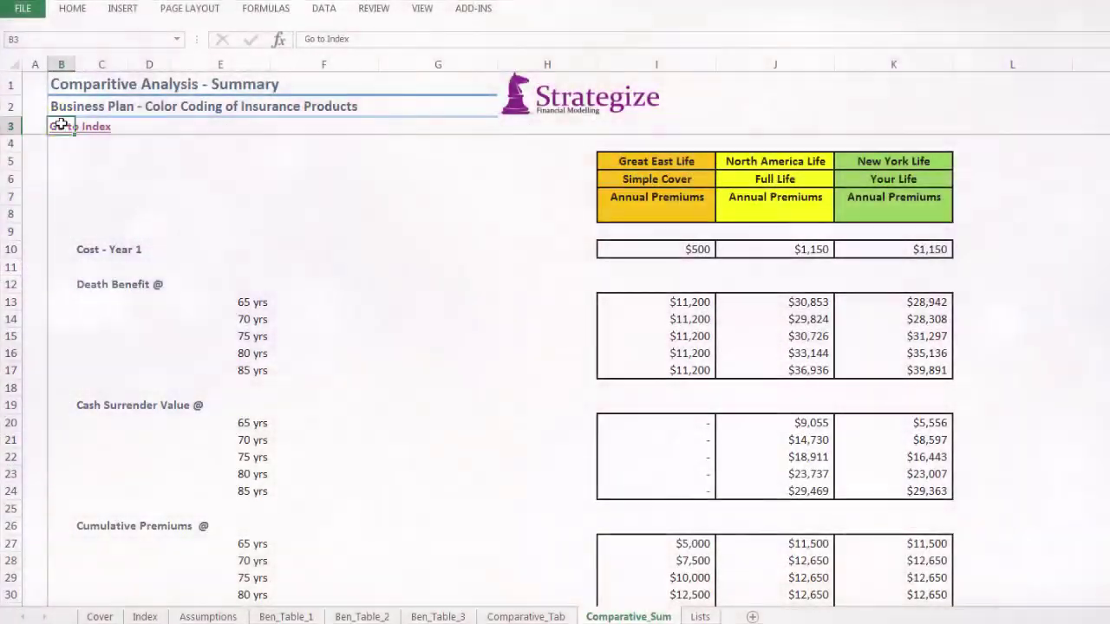
Return to the Assumptions sheet and modify the prod3 cell style to use a pale green theme color as its background fill.
left_click(61, 123)
left_click(93, 163)
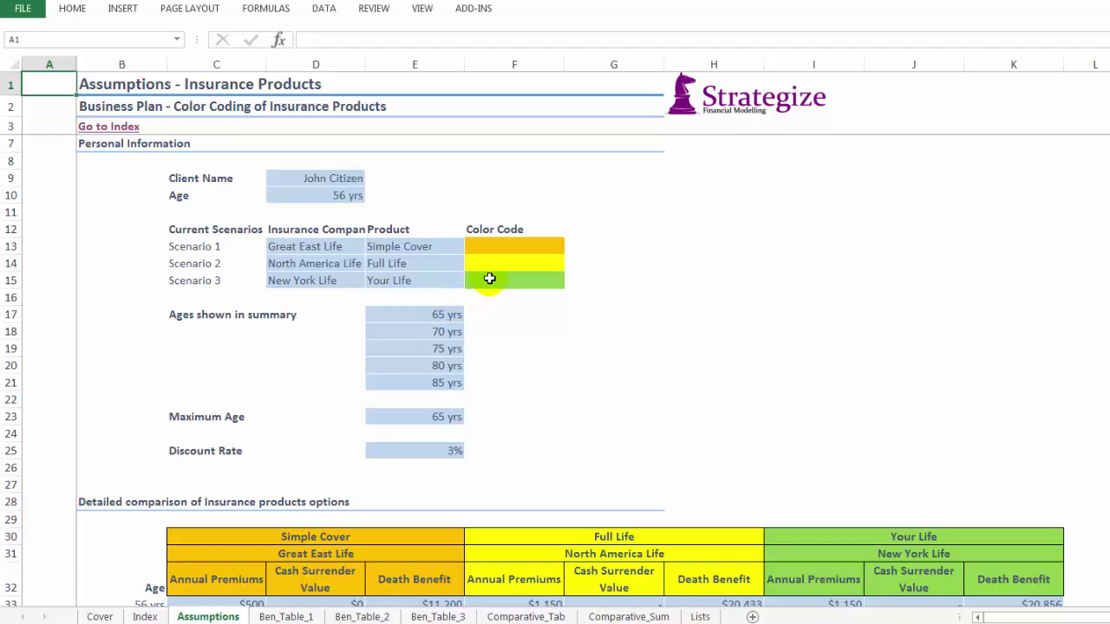
left_click(492, 283)
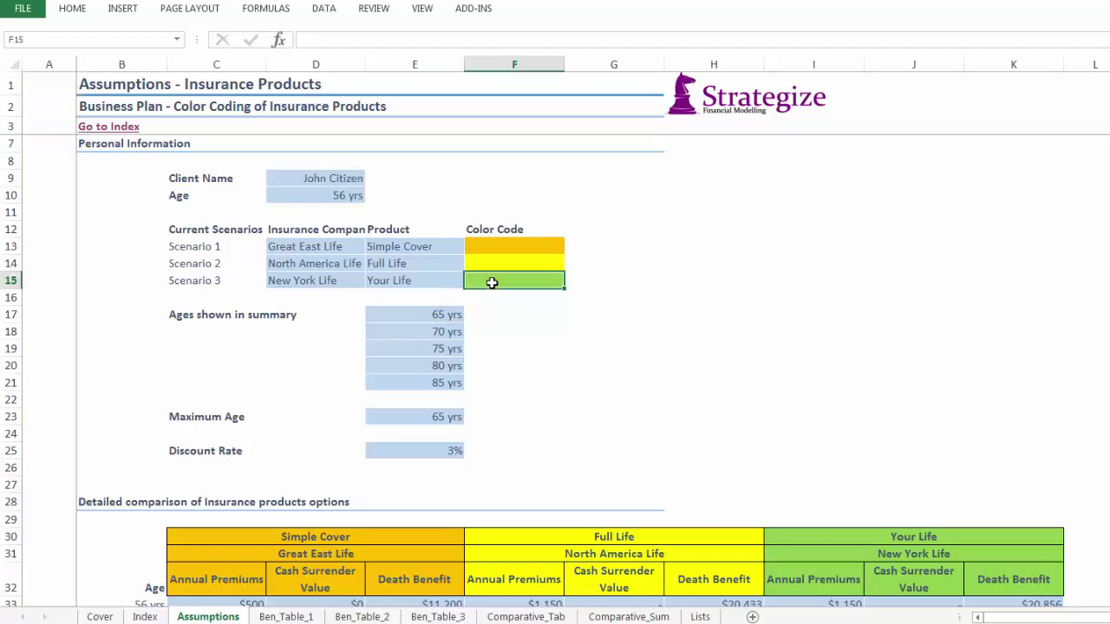
left_click(69, 13)
right_click(754, 68)
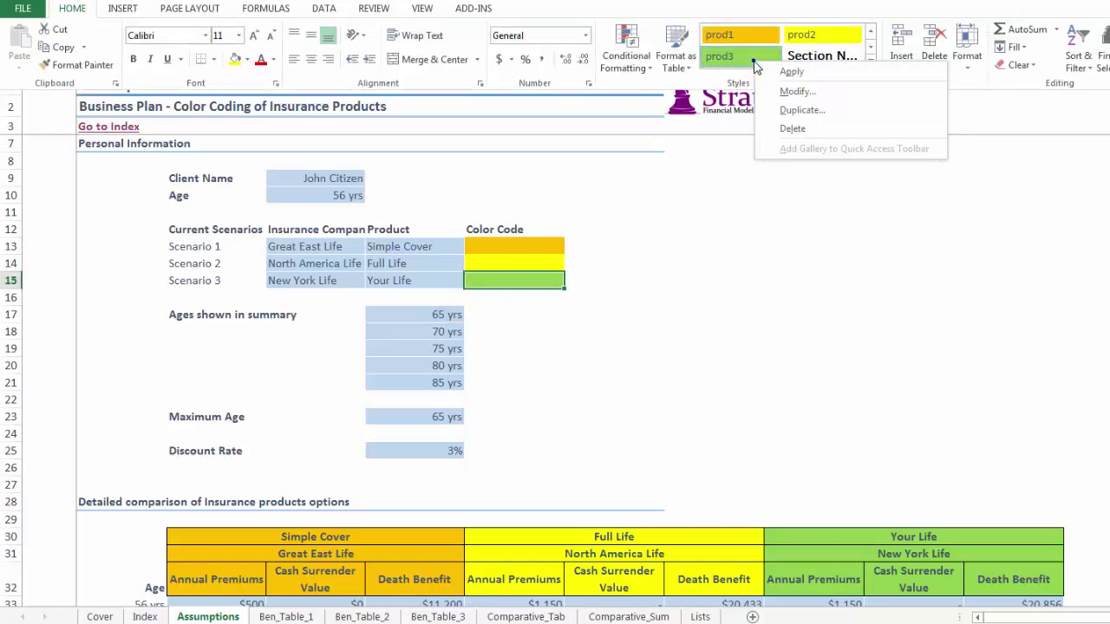
left_click(774, 93)
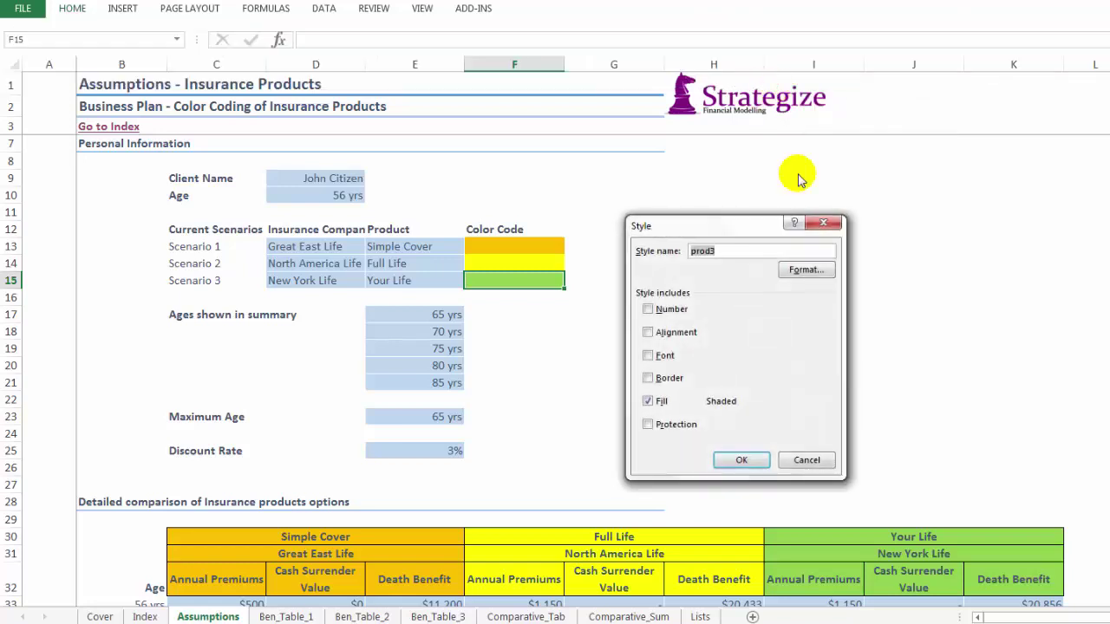
left_click(805, 272)
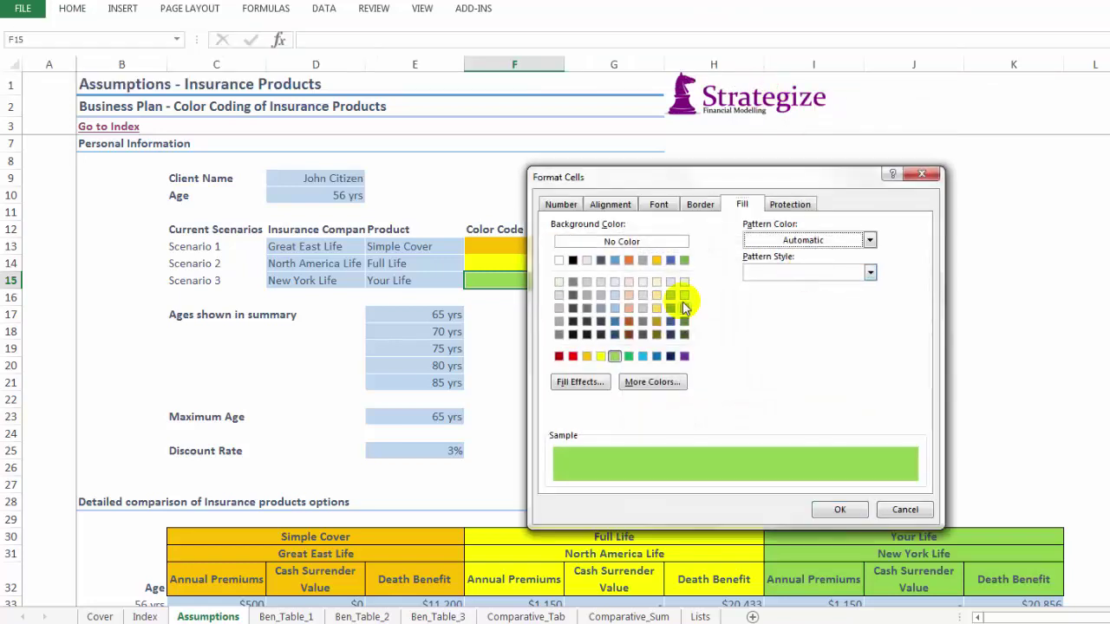
left_click(684, 296)
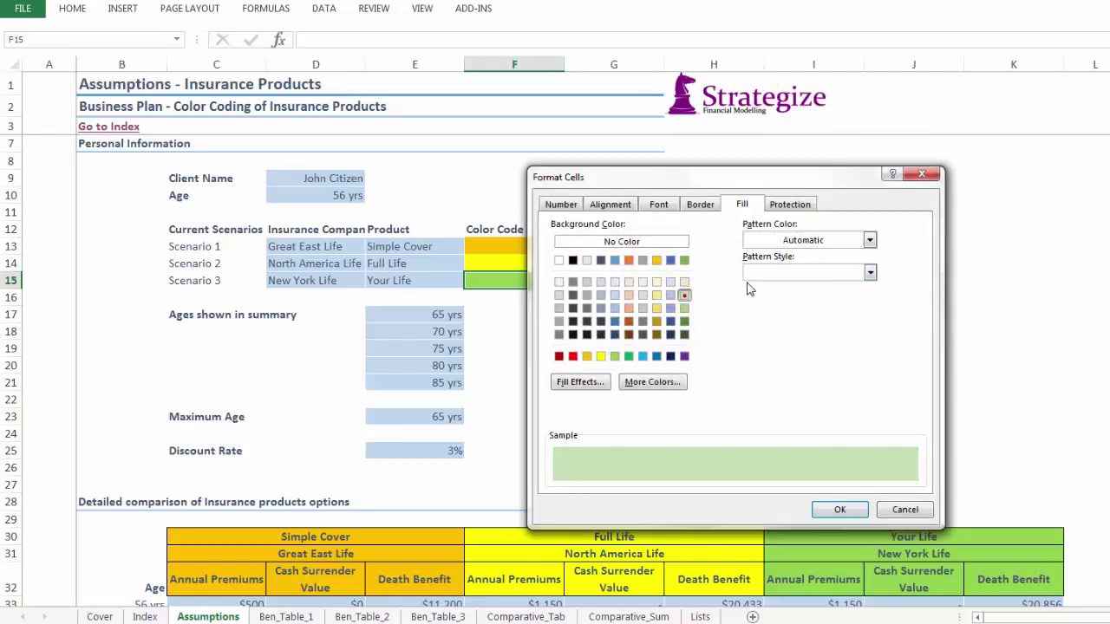
left_click(826, 511)
left_click(733, 461)
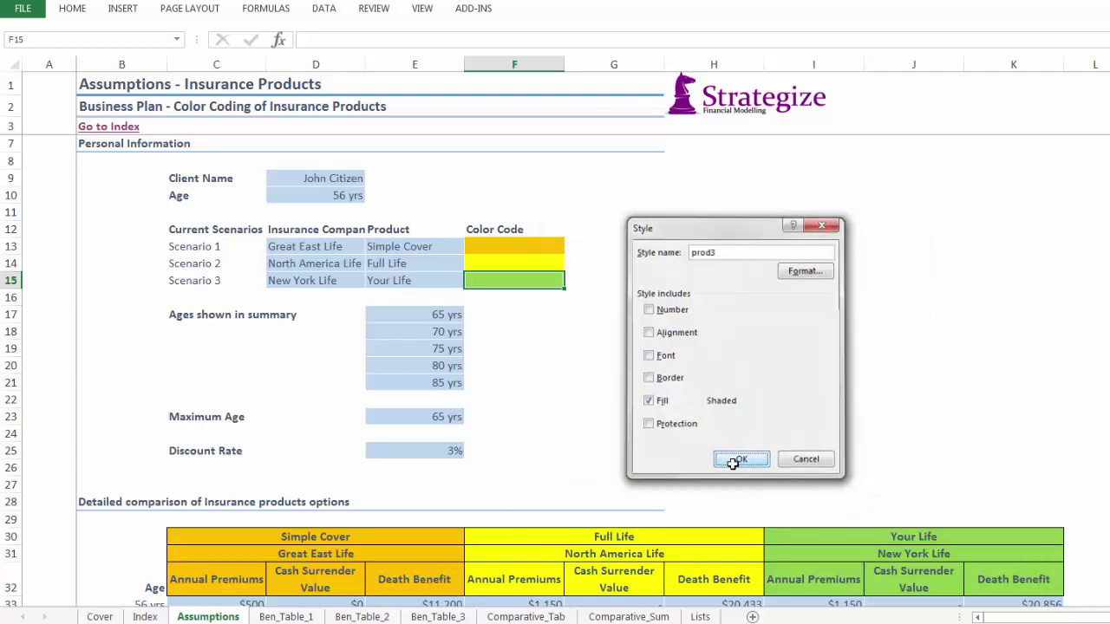
Check the New York Life header colors on the Assumptions, Ben_Table_3 and Comparative_Tab sheets.
left_click(877, 536)
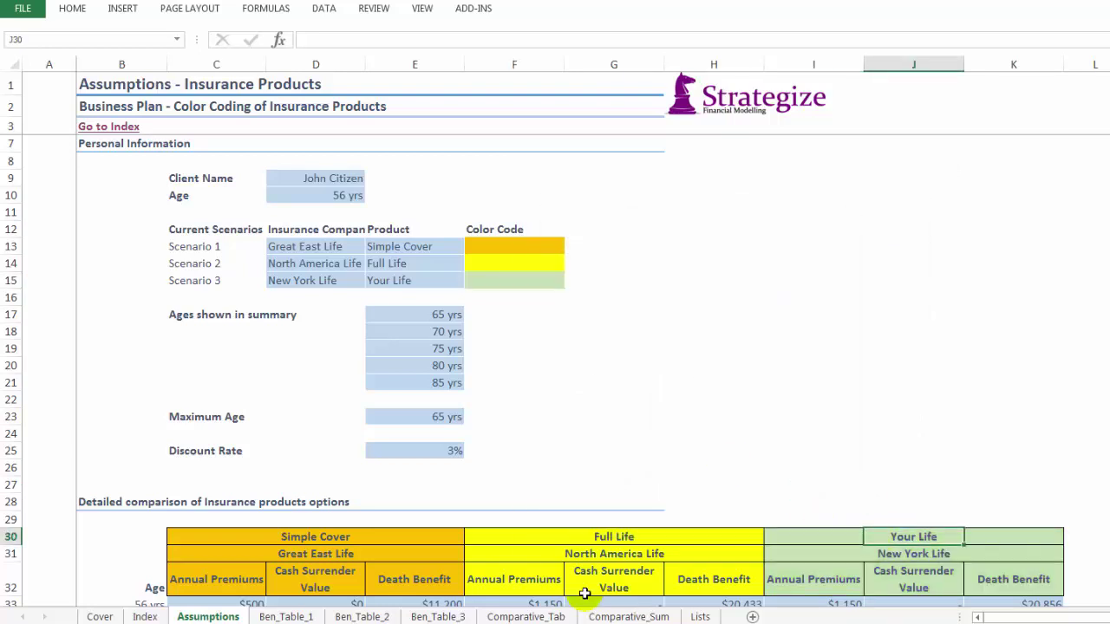
left_click(429, 616)
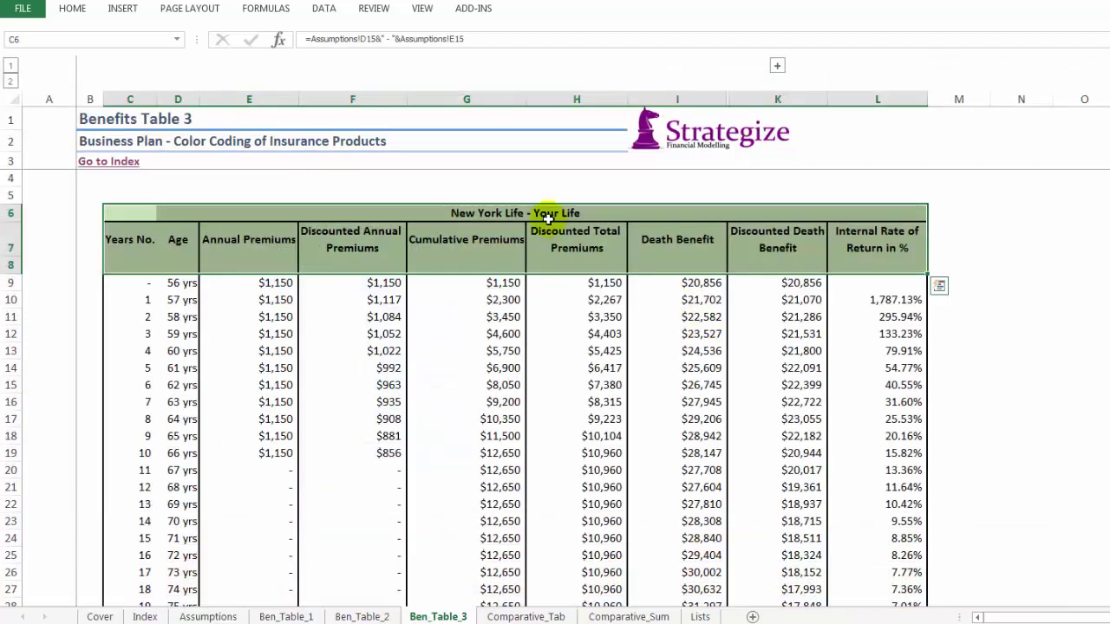
left_click(538, 616)
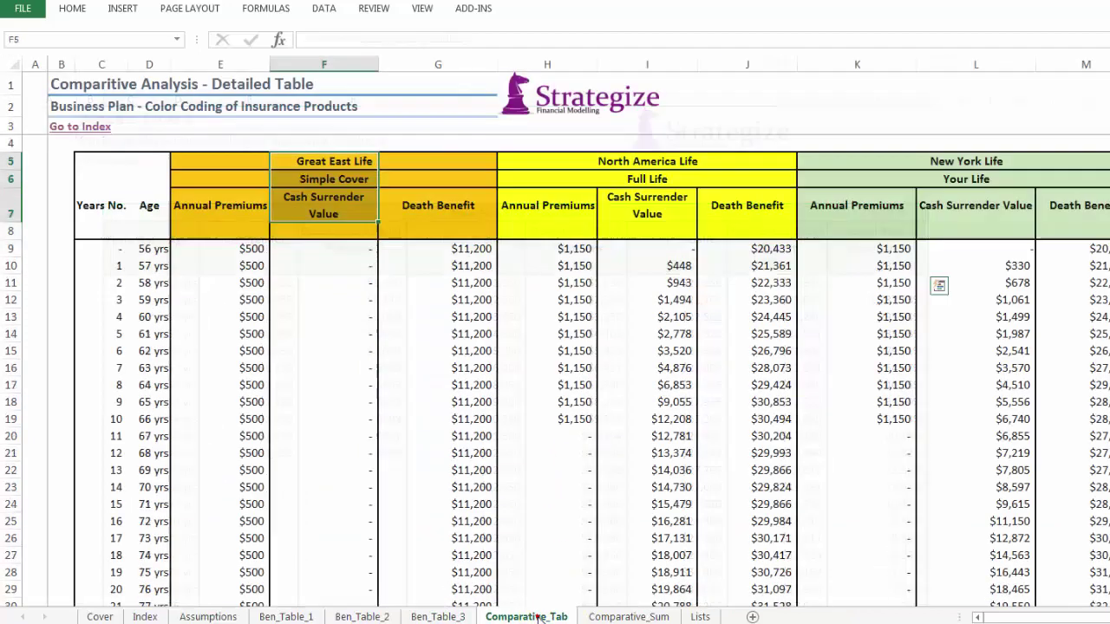
Select cell K6 in the Your Life header on the Comparative_Tab sheet and bring up the cell styles.
left_click(851, 174)
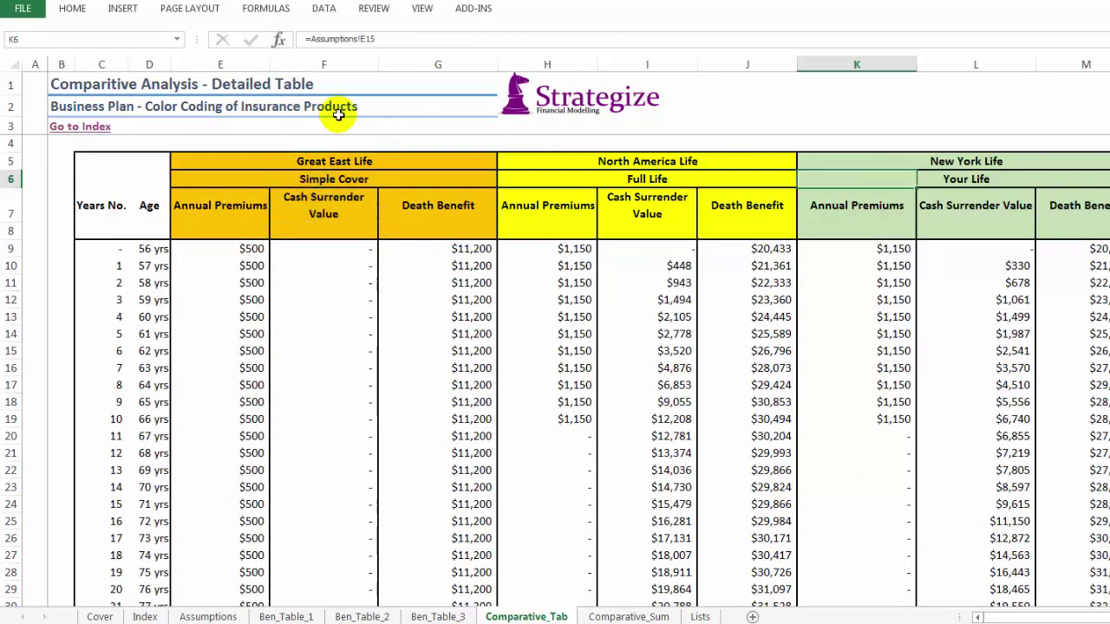
left_click(74, 10)
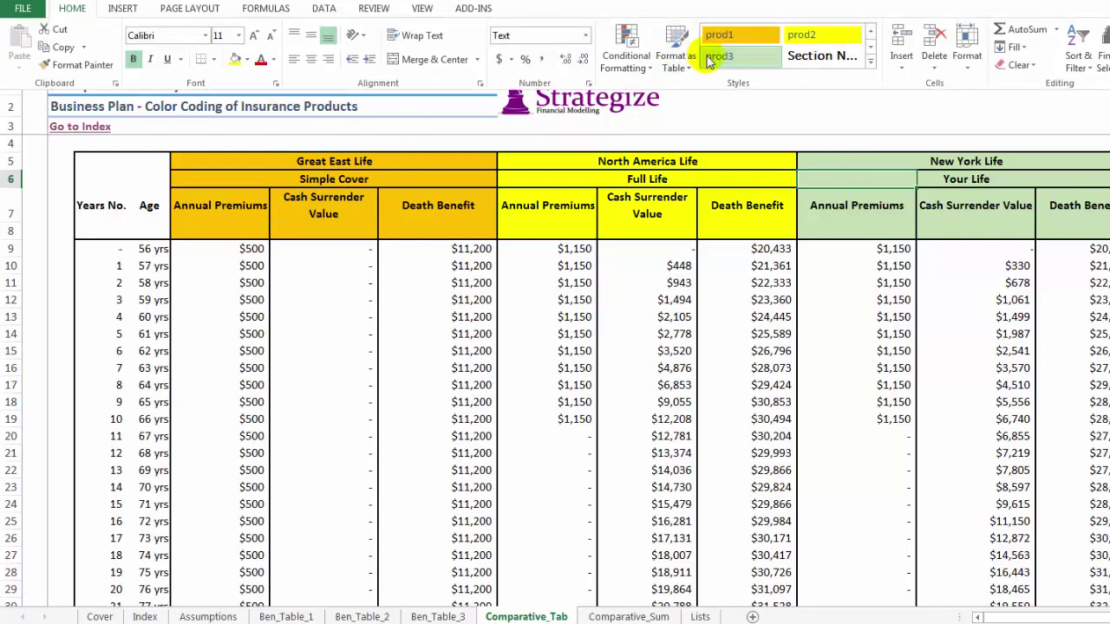